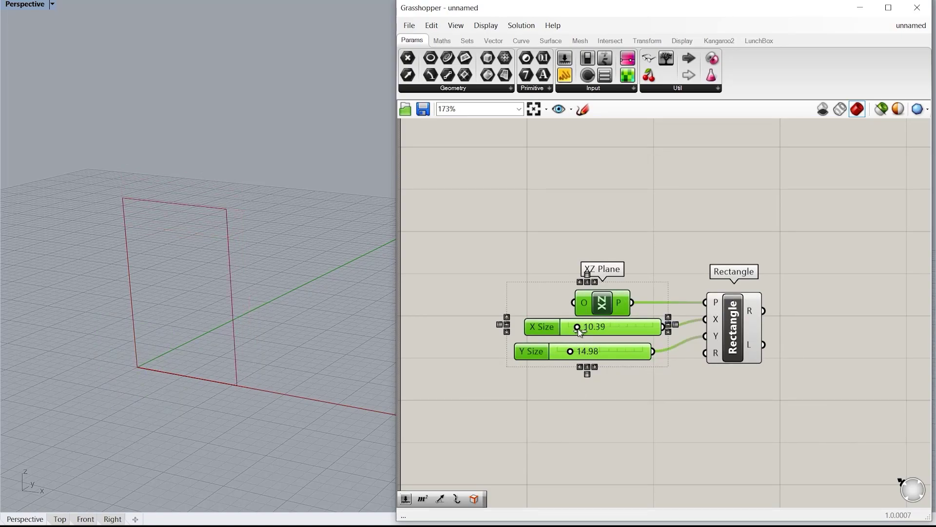
Step: Add an Explode component and wire the Rectangle's R output into its C input
scroll(581, 330, down, 3)
click(621, 298)
scroll(622, 297, up, 2)
double_click(639, 283)
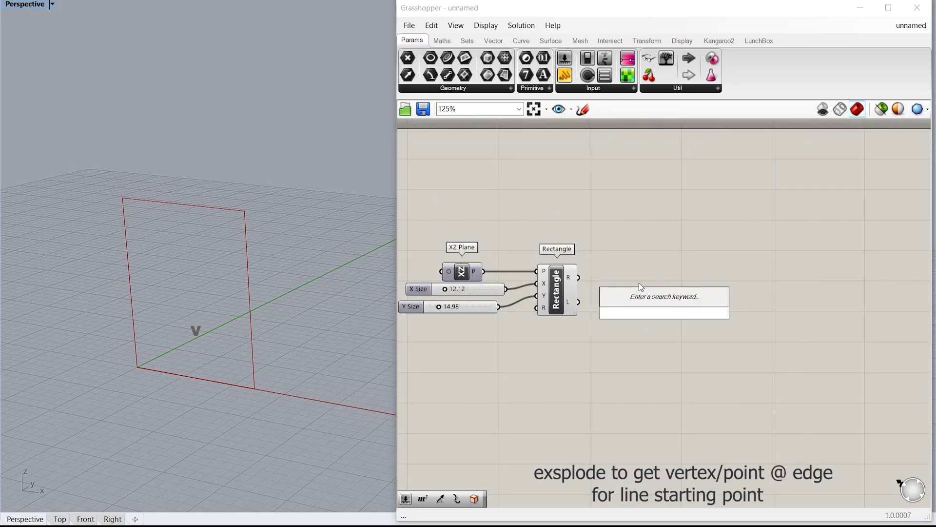
text(e)
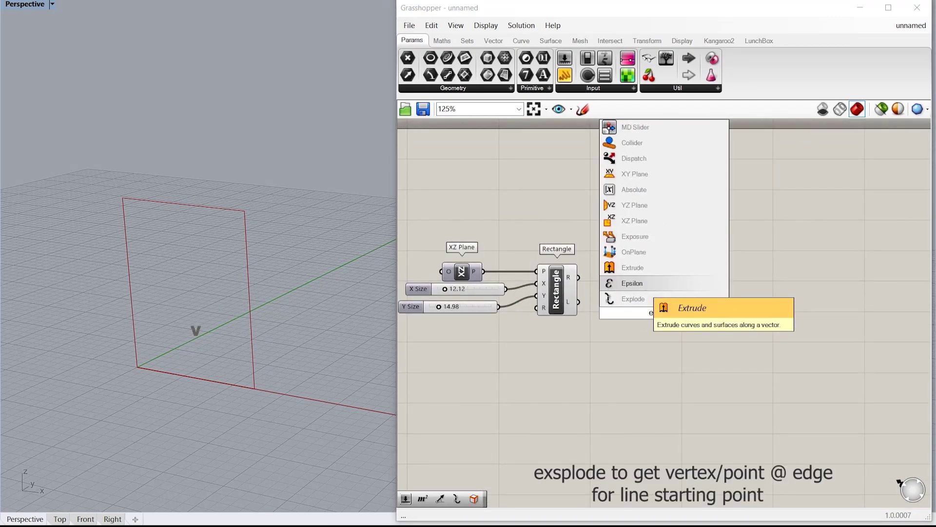
key(Down)
key(Down)
key(Return)
scroll(567, 271, up, 1)
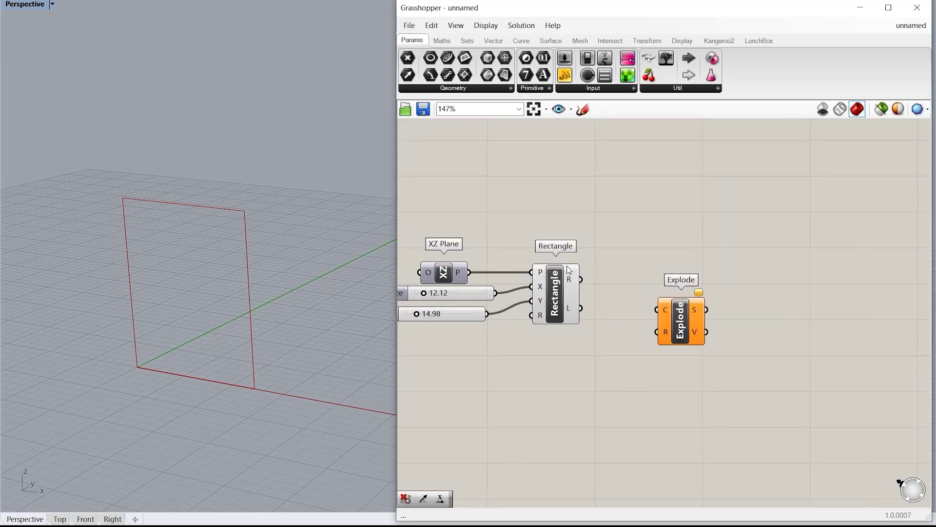
drag(581, 279, 650, 285)
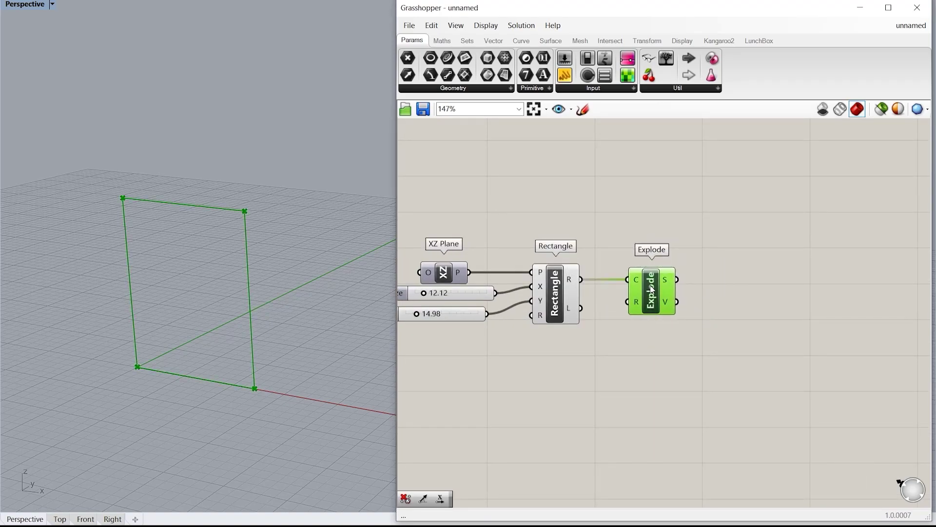
Step: Add a Cull Duplicates component and feed it the Explode component's vertices
right_drag(713, 295, 659, 295)
double_click(656, 291)
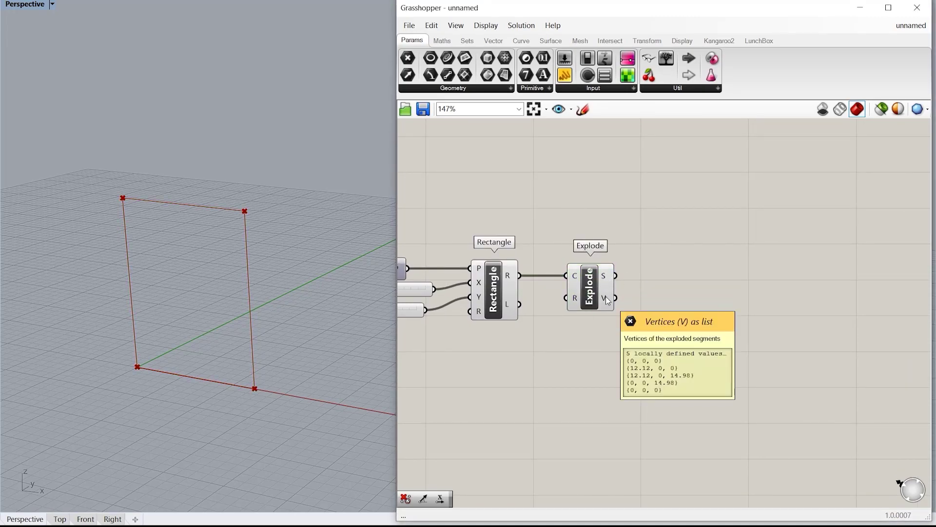
double_click(689, 310)
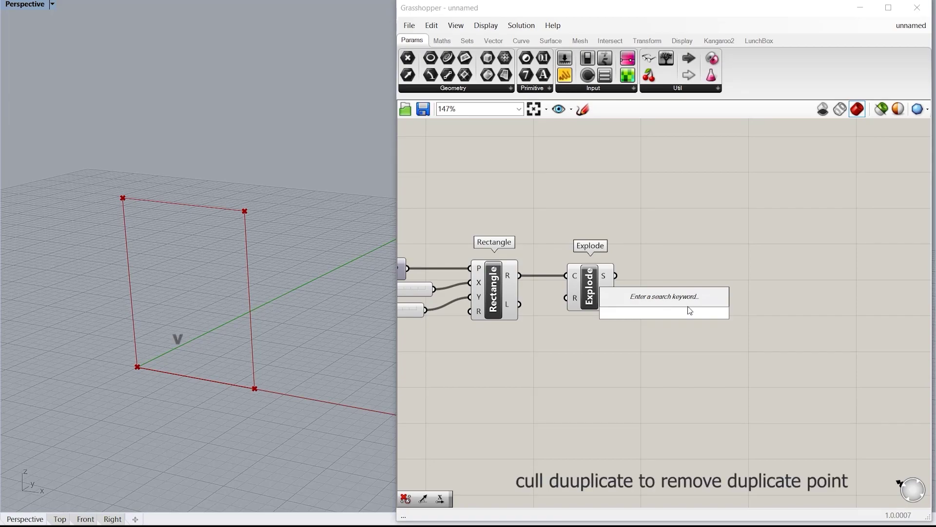
text(cull)
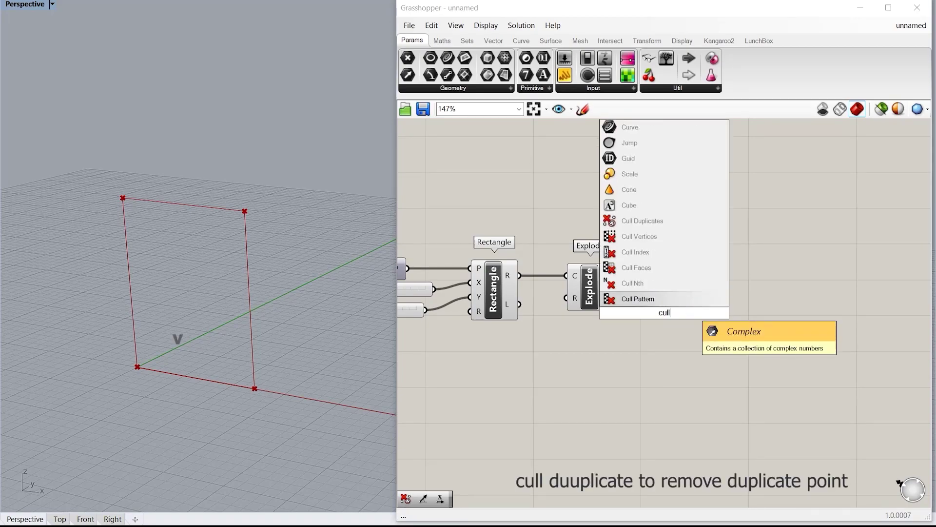
text(duplicate)
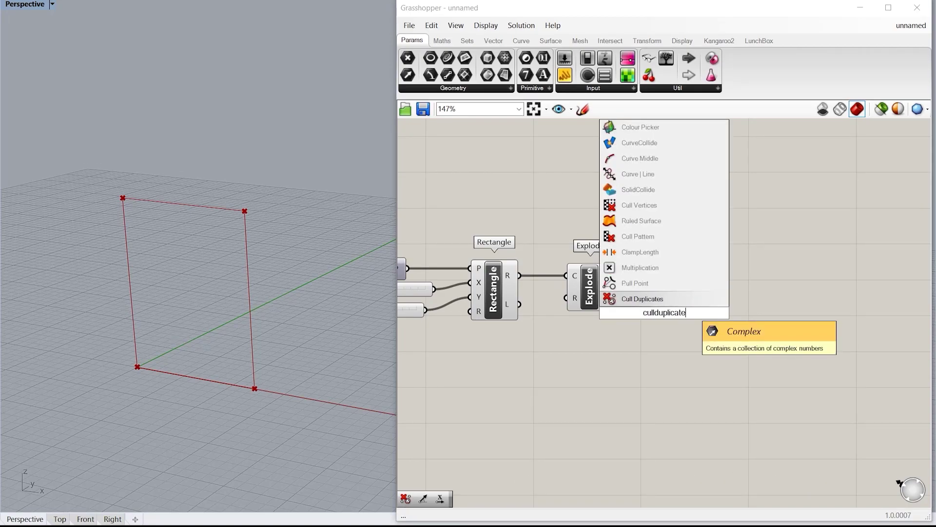
key(Return)
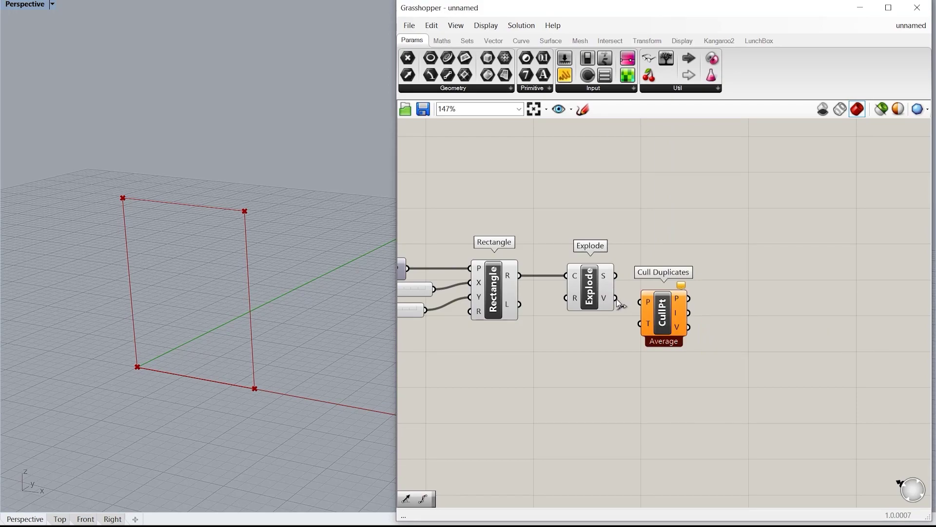
drag(658, 311, 697, 311)
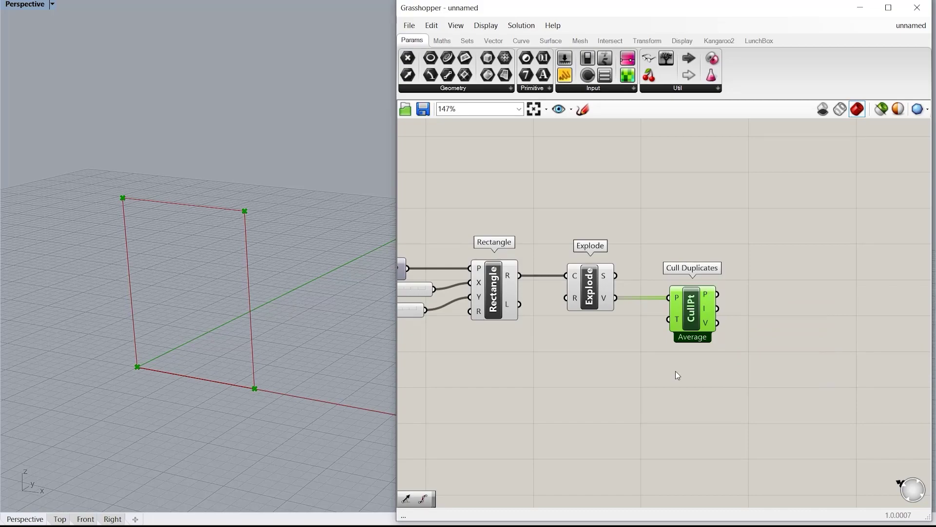
Step: Add a Line SDL component and connect the culled points to its S start input
right_drag(675, 370, 626, 347)
double_click(672, 318)
text(linesdl)
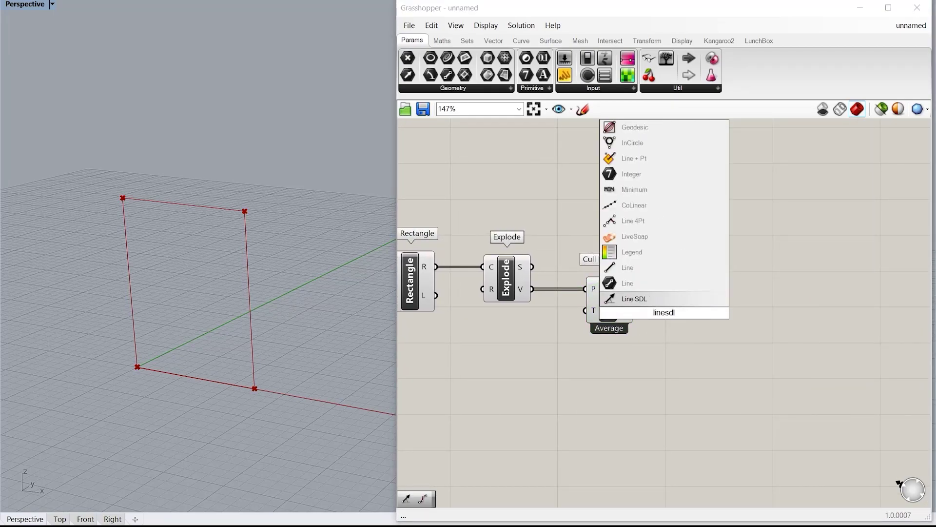
key(Return)
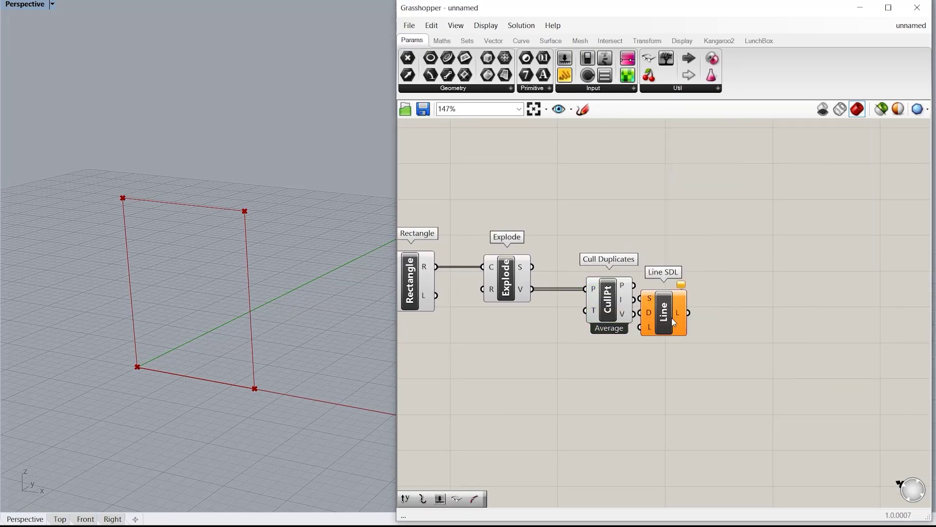
drag(672, 318, 736, 316)
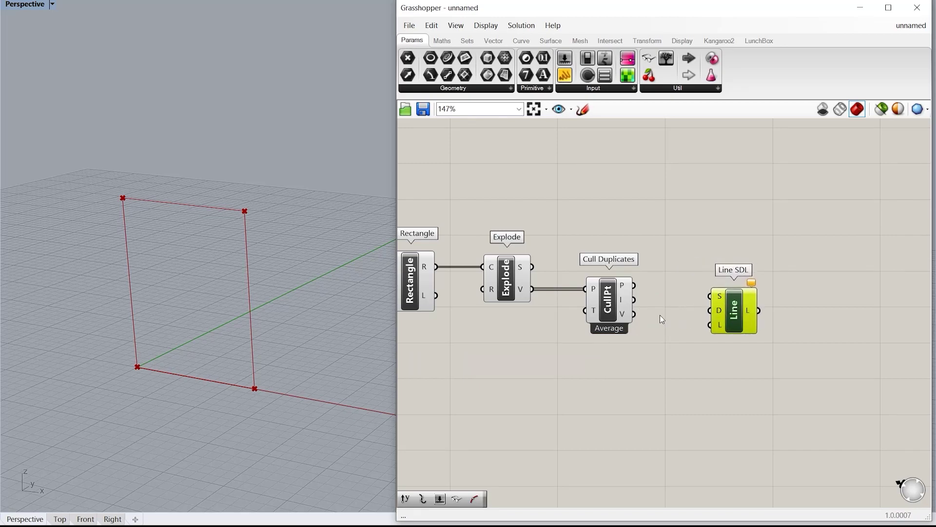
mouse_move(630, 315)
drag(634, 284, 747, 311)
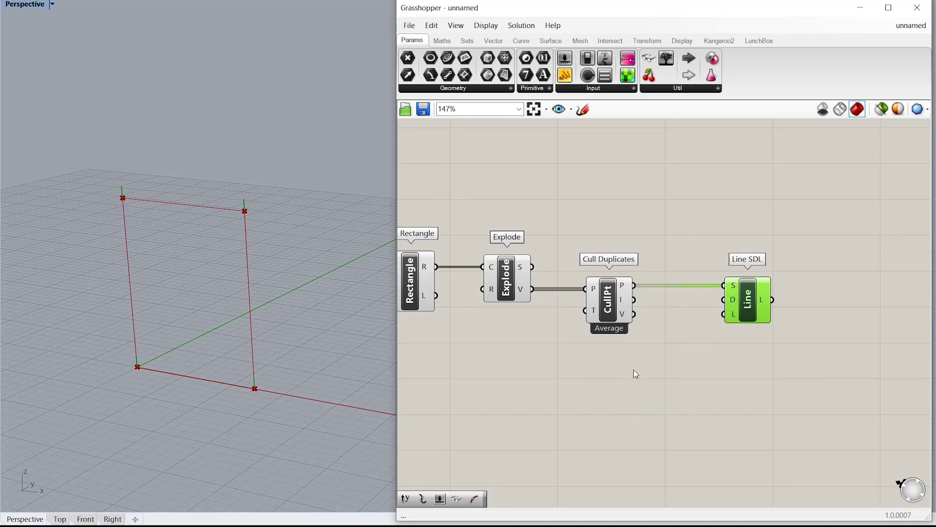
Step: Add a Unit Y vector as the Line SDL direction and place it beneath Cull Duplicates
double_click(636, 374)
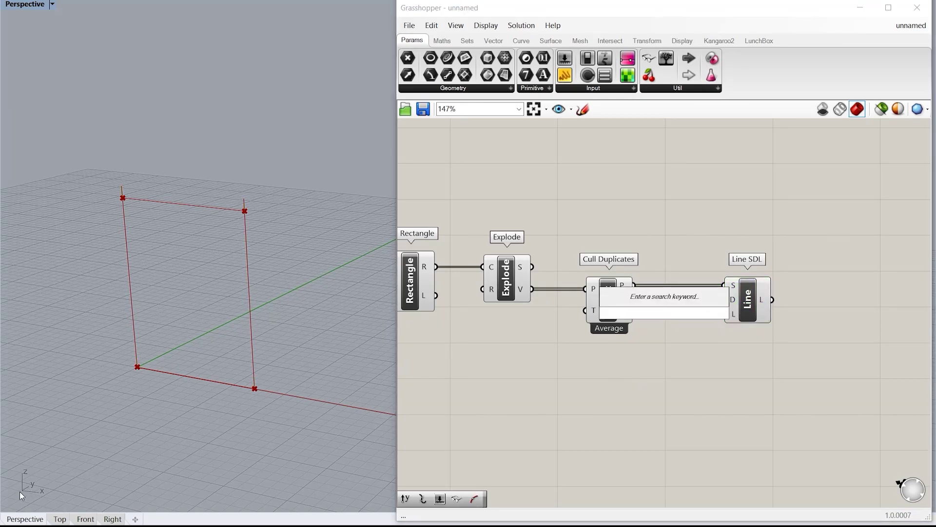
text(y)
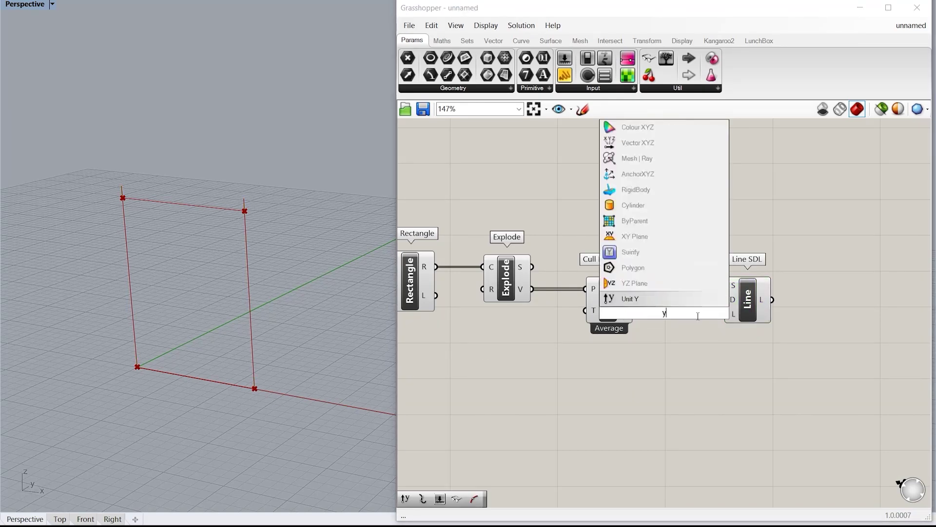
key(Return)
drag(659, 312, 727, 303)
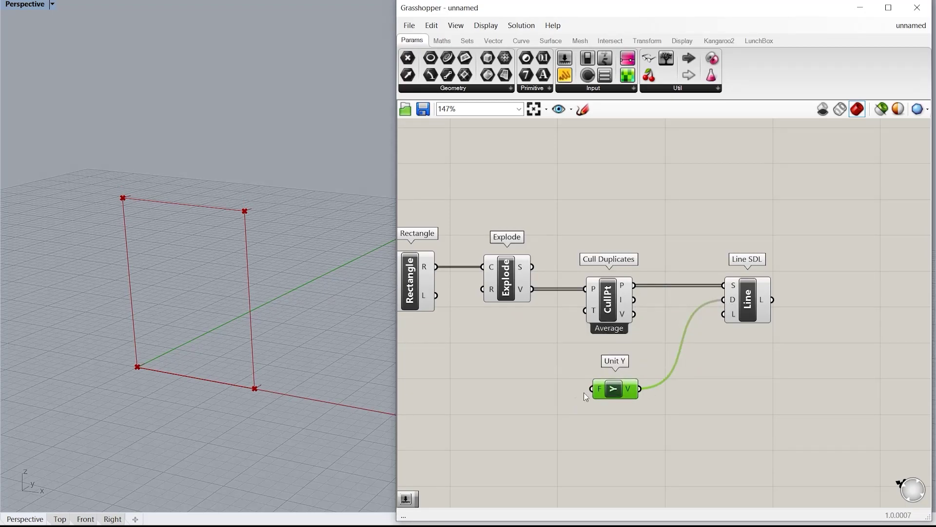
drag(614, 390, 604, 372)
Step: Create a number slider from 12.21, connect it to Line SDL's L input, and raise the length to 90.41
double_click(605, 405)
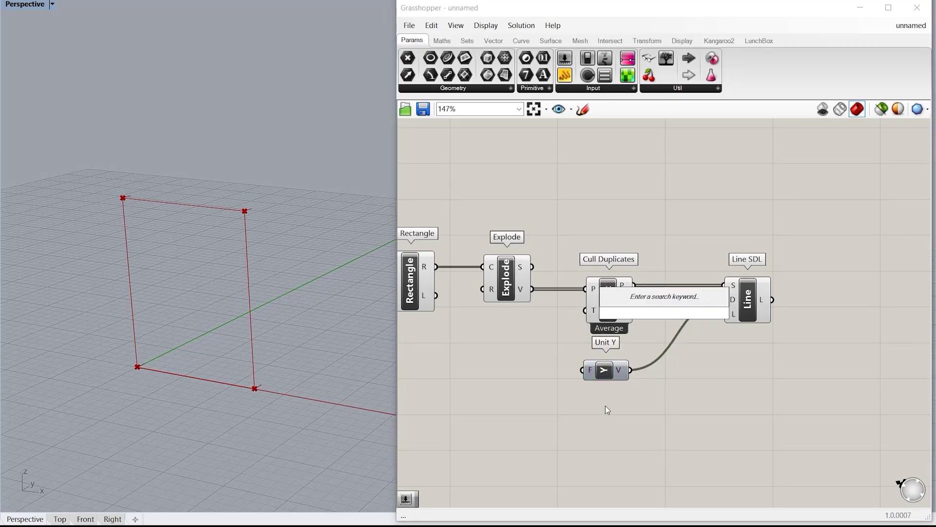
text(12.21)
key(Return)
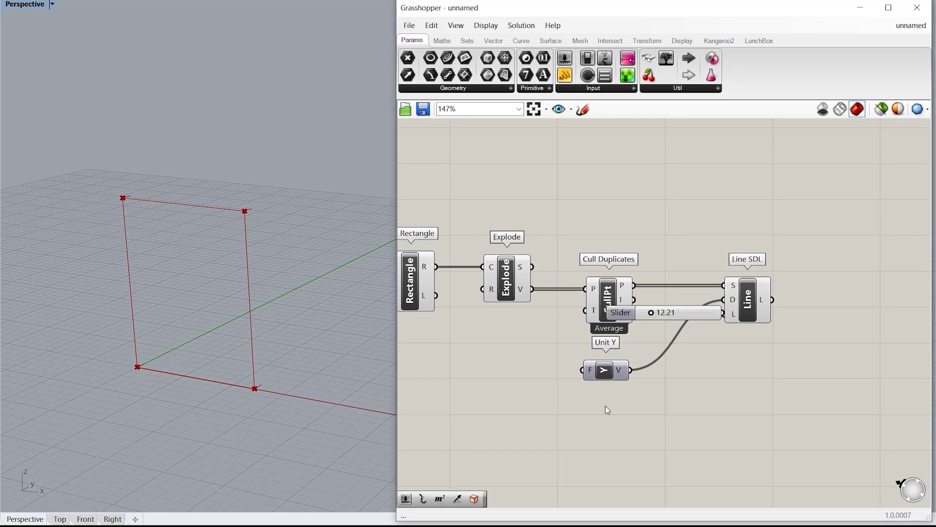
drag(693, 317, 723, 314)
drag(604, 406, 634, 411)
scroll(165, 371, down, 10)
scroll(279, 325, up, 5)
right_drag(223, 349, 226, 360)
drag(635, 407, 668, 416)
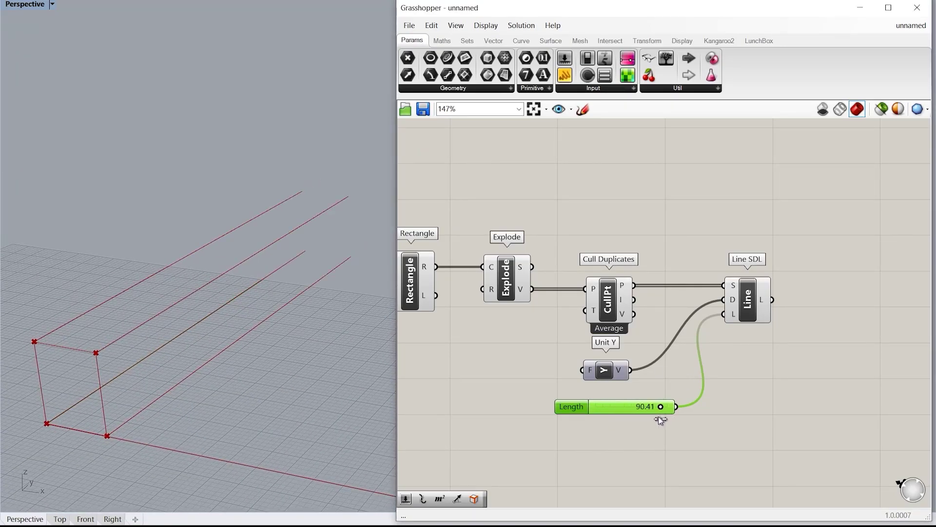
Step: Turn off the preview of all components upstream of Line SDL
right_drag(774, 368, 717, 355)
scroll(794, 264, down, 4)
drag(702, 391, 457, 221)
middle_click(640, 277)
scroll(640, 278, up, 1)
click(665, 253)
scroll(781, 262, up, 3)
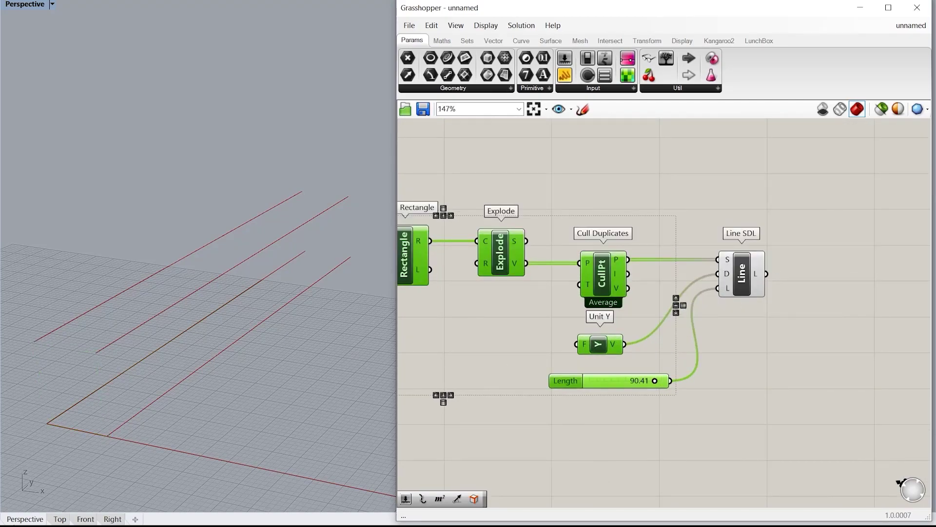
Step: Switch to Photos and compare the step 1 and step 2 reference images, then minimize the viewer
key(alt+Tab)
key(Right)
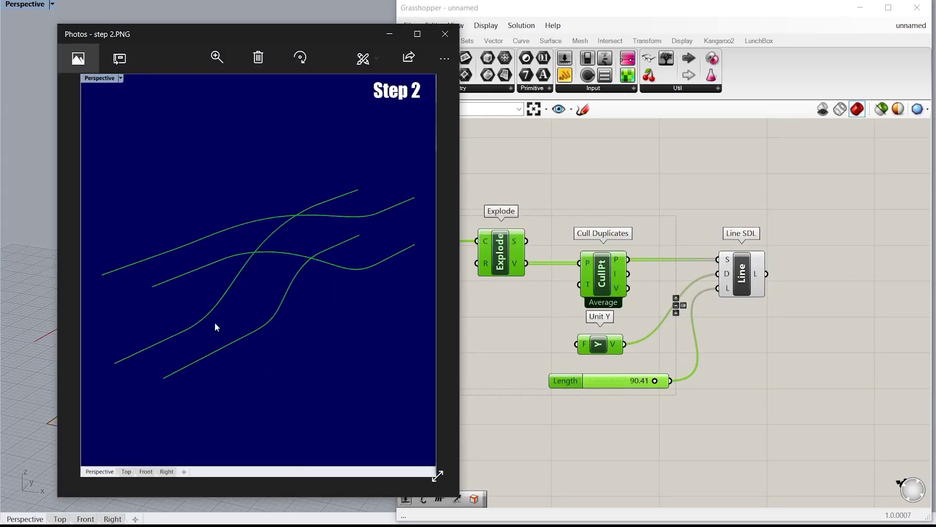
key(Left)
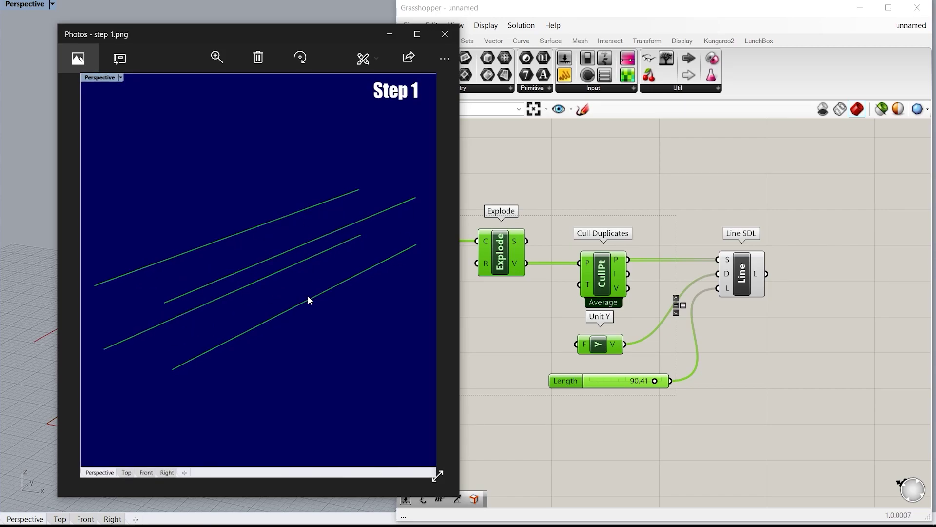
key(Right)
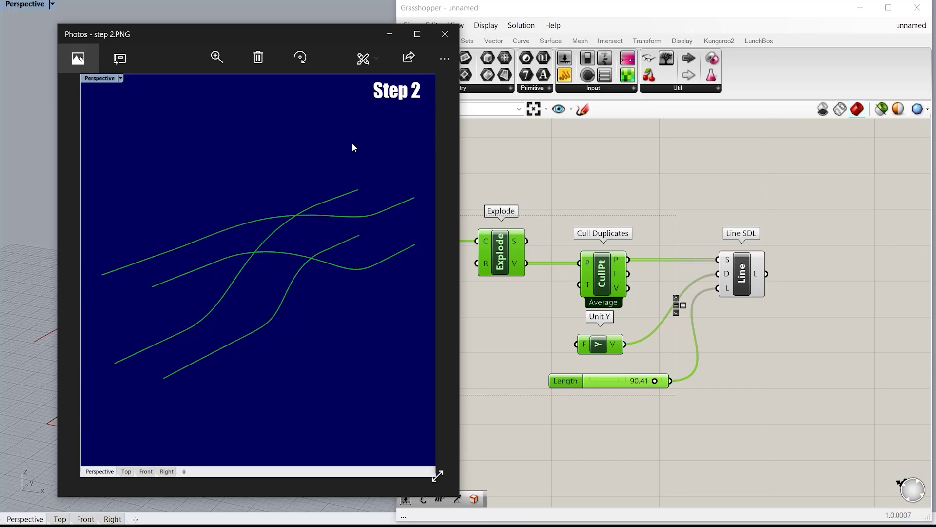
click(389, 35)
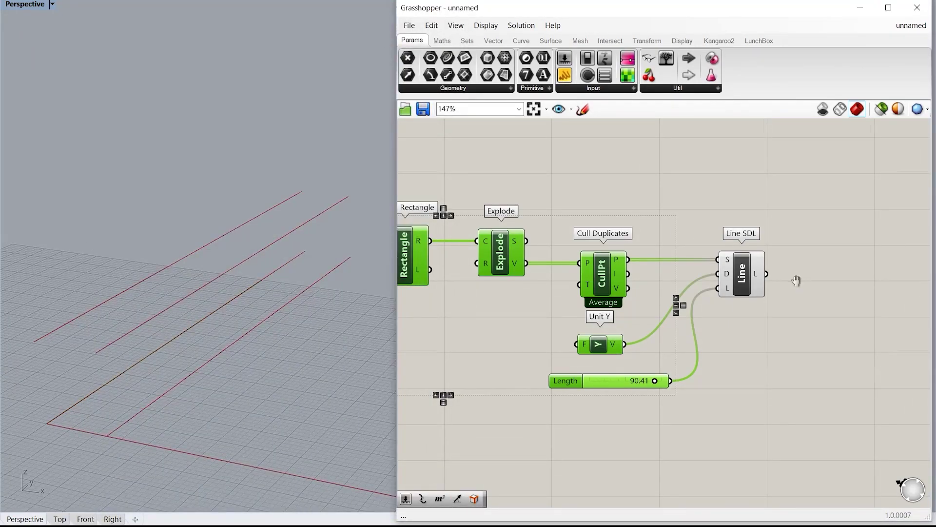
Step: Add a Twist component and connect the Line SDL output to its G geometry input
right_drag(800, 282, 685, 259)
double_click(765, 250)
text(twist)
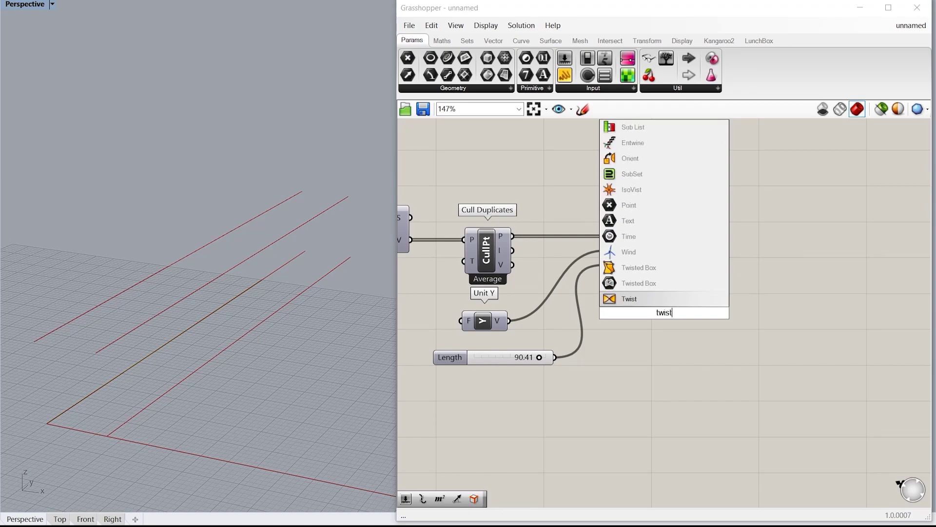
key(Return)
drag(670, 306, 824, 272)
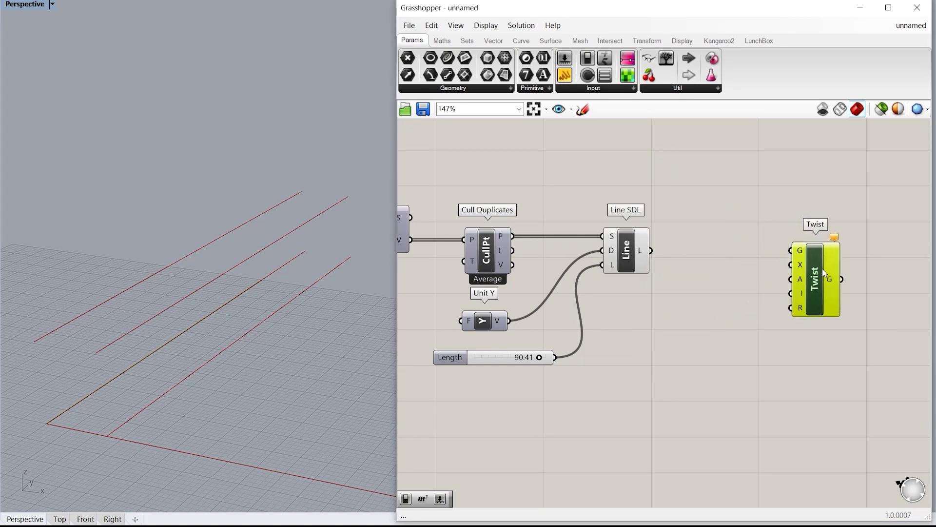
drag(741, 253, 826, 262)
Step: Add an Area component below the definition and connect the Rectangle's R output to it
scroll(826, 262, down, 1)
right_drag(455, 313, 604, 293)
scroll(604, 293, down, 2)
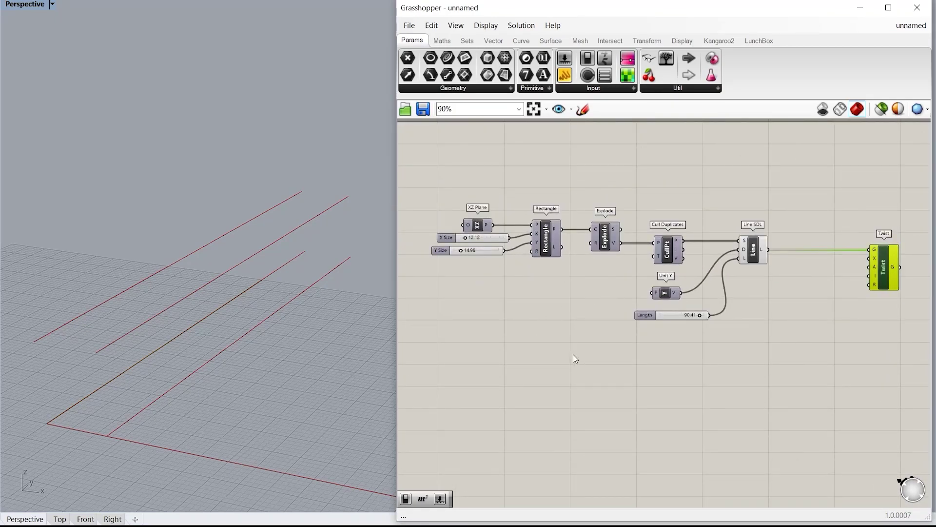
scroll(560, 250, up, 2)
double_click(598, 314)
text(area)
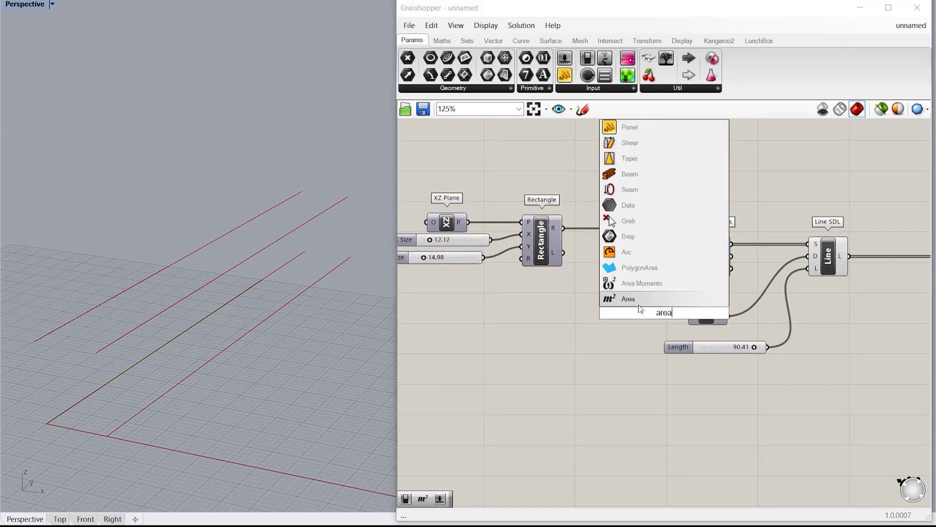
click(639, 302)
drag(563, 228, 688, 404)
Step: Build a second Line SDL from the Area centroid using Unit Y and the Length slider, and feed it into Twist's X input
right_drag(773, 420, 585, 375)
double_click(584, 371)
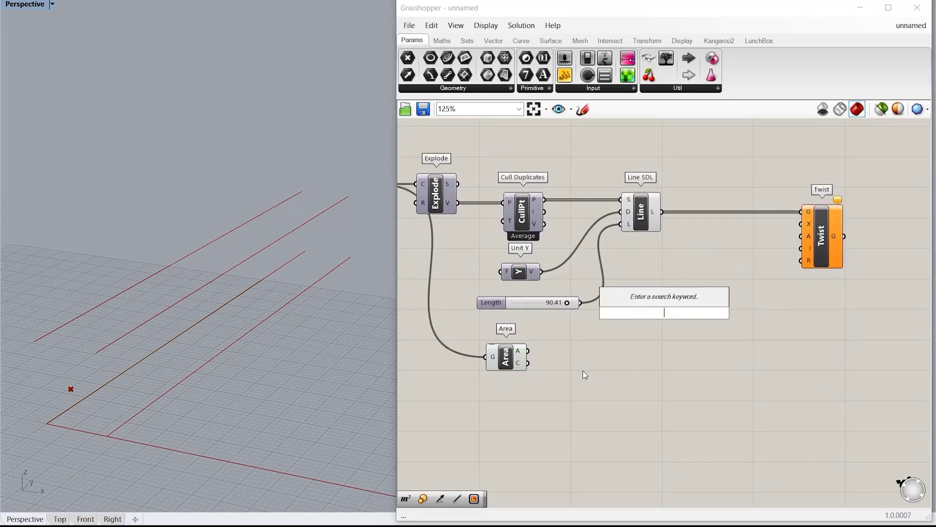
text(linesd)
key(Up)
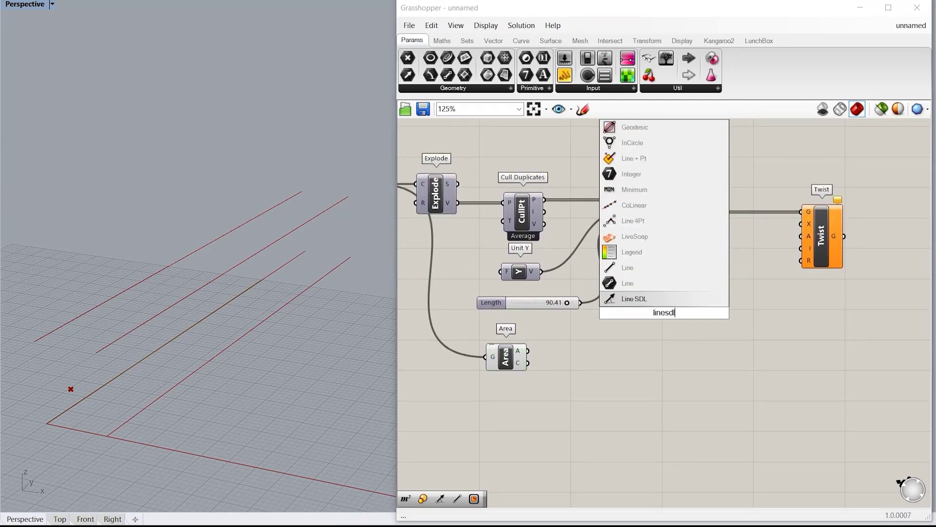
key(Return)
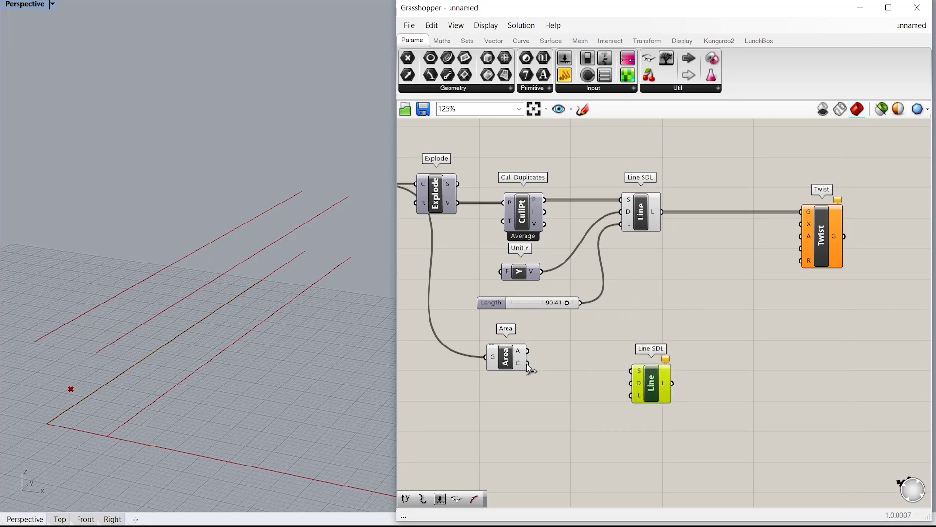
drag(528, 364, 655, 385)
drag(542, 273, 634, 374)
drag(586, 333, 634, 394)
right_drag(709, 339, 602, 362)
drag(575, 401, 693, 250)
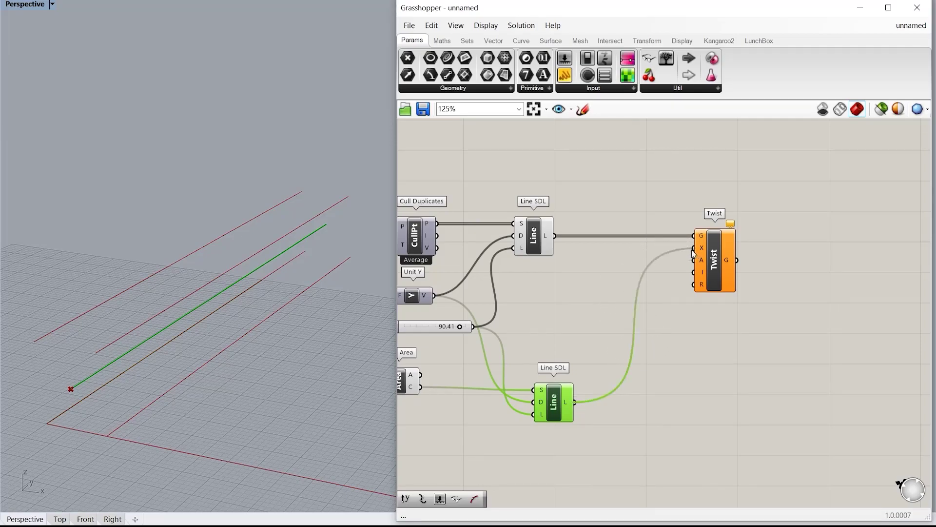
Step: Turn off the preview of the components feeding Twist, including both Line SDL components
scroll(760, 251, down, 3)
drag(724, 405, 433, 176)
middle_click(580, 266)
click(619, 229)
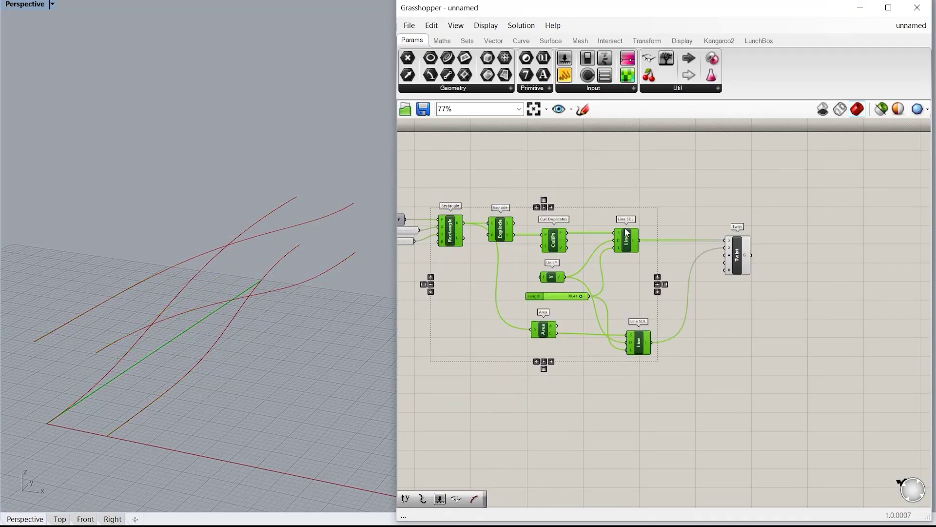
Step: Set the Twist component's A angle input to degrees
scroll(776, 244, up, 3)
drag(713, 267, 817, 266)
right_click(809, 266)
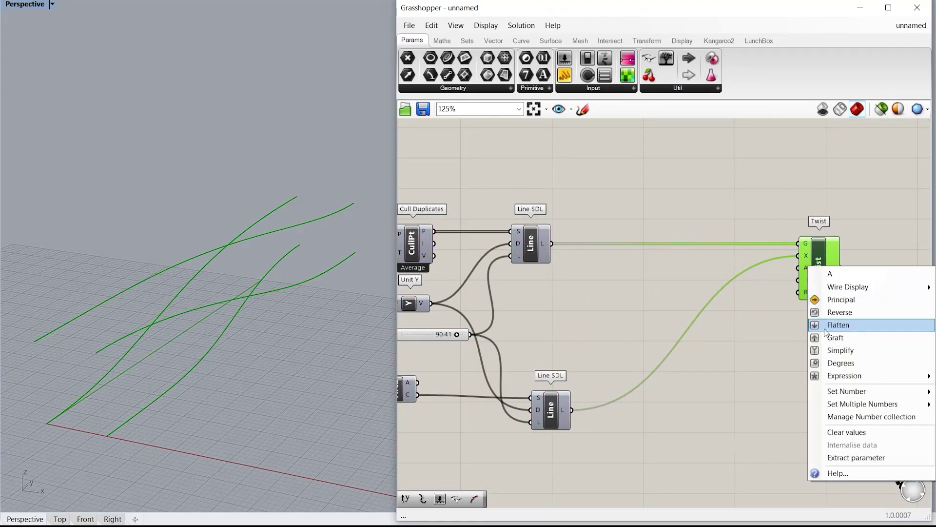
click(833, 362)
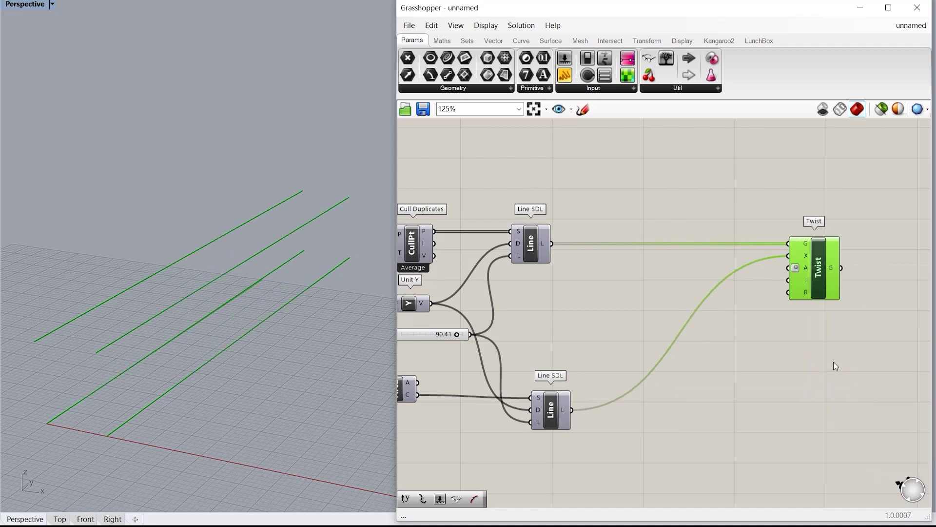
Step: Add a number slider set to 90, connect it to Twist's A input, and place it beside that input
double_click(674, 271)
text(90)
key(Return)
drag(679, 312, 789, 268)
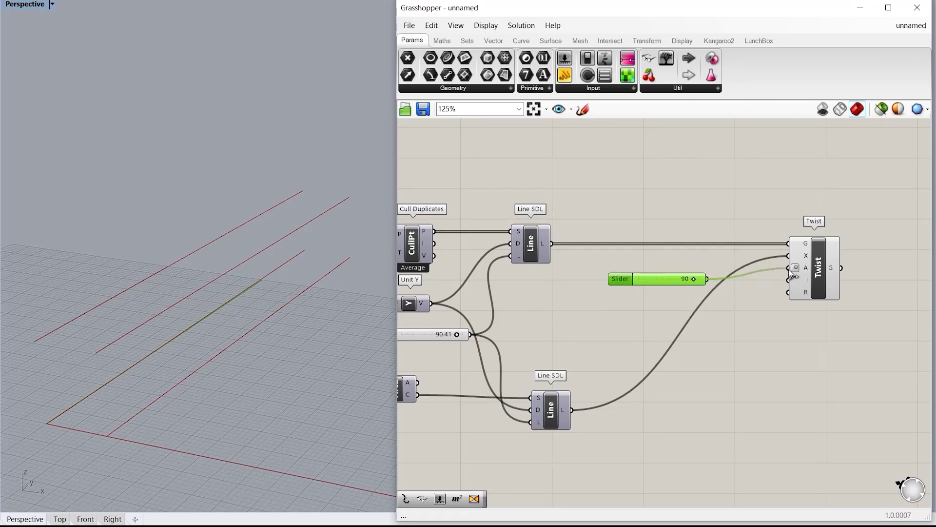
drag(662, 279, 659, 273)
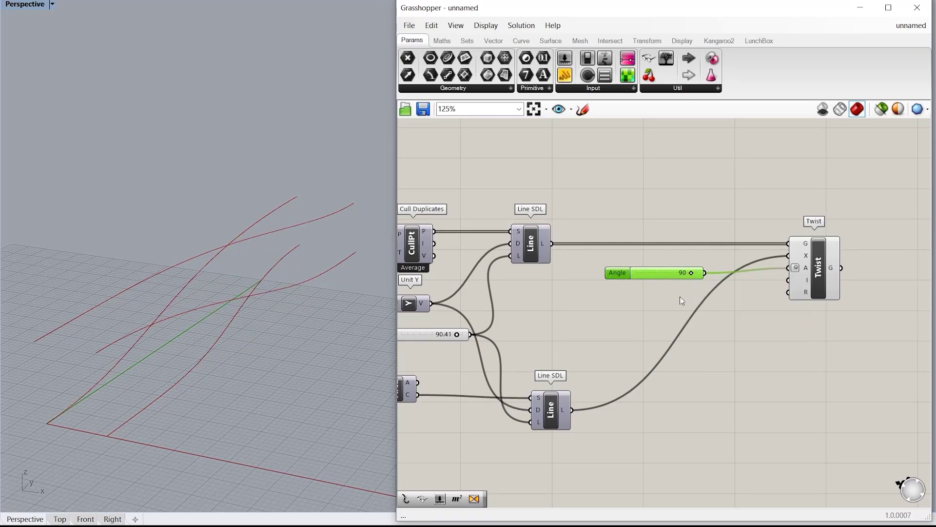
Step: Add a Scale component near the lower Line SDL and connect that line's L output to Scale's G input
scroll(686, 284, down, 4)
scroll(594, 348, up, 2)
right_drag(590, 337, 579, 329)
drag(515, 311, 514, 313)
scroll(815, 207, up, 3)
mouse_move(341, 331)
right_down()
mouse_move(322, 297)
mouse_move(336, 322)
right_up()
right_drag(579, 412, 615, 369)
key(F4)
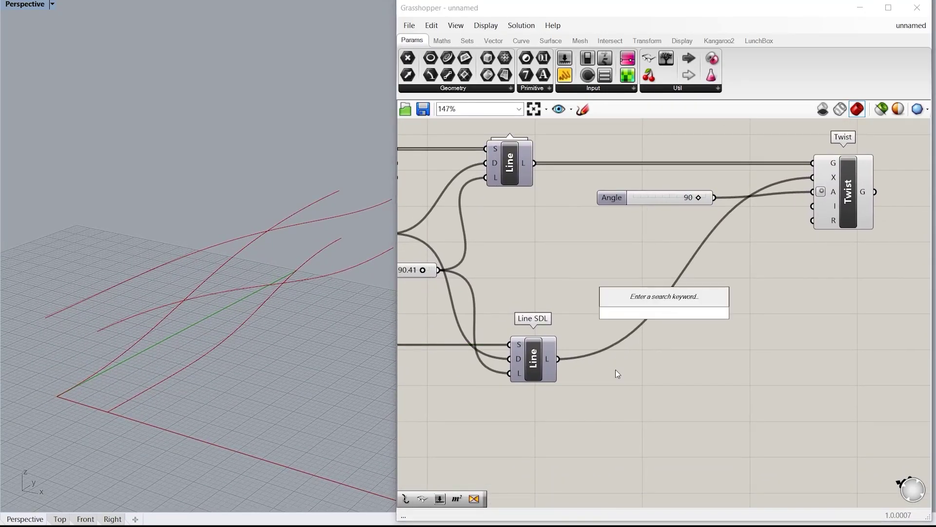
text(scale)
key(Return)
drag(664, 317, 710, 376)
drag(559, 360, 686, 358)
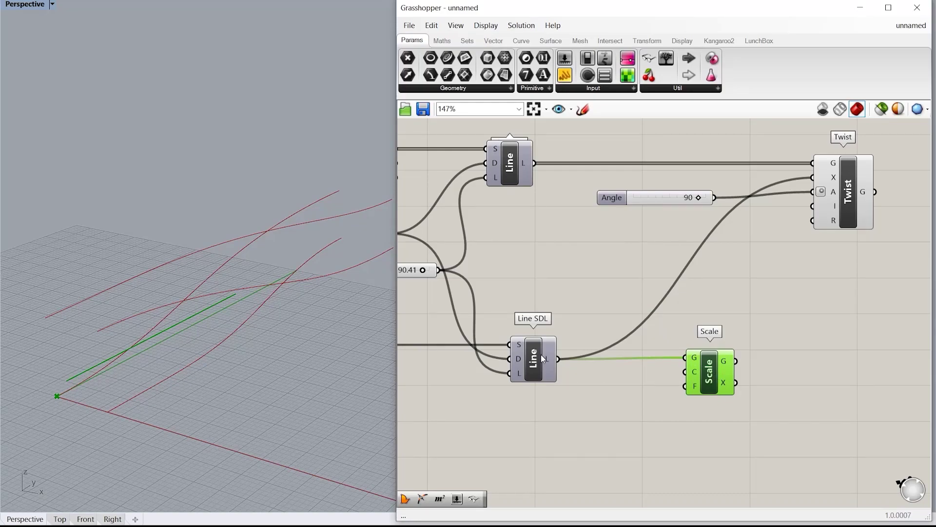
Step: Add a Point On Curve at 0.500, feed it from the lower Line SDL, and connect it to Scale's C input
double_click(577, 423)
text(po)
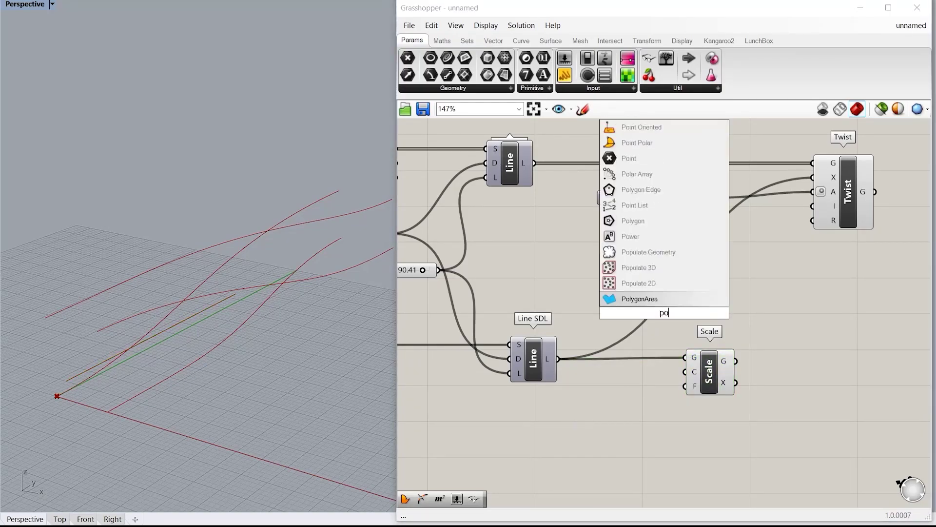
text(intoncrv)
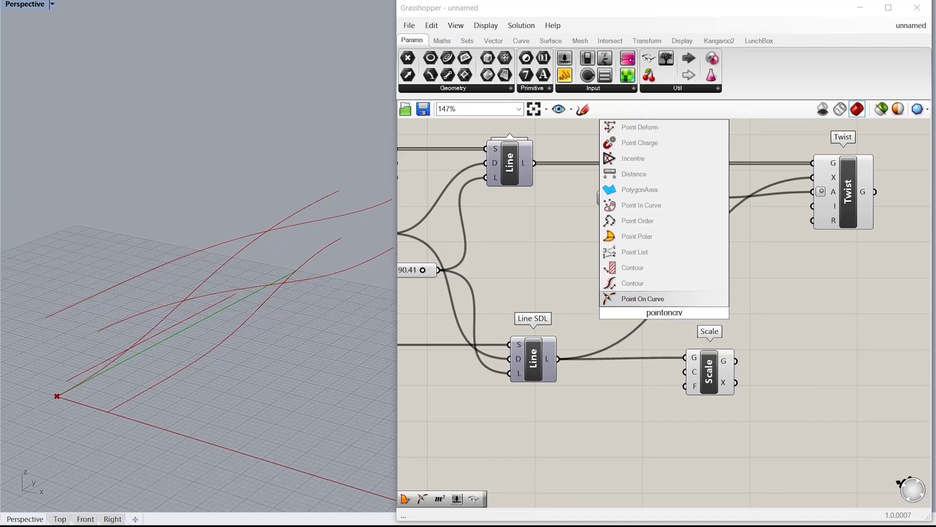
key(Return)
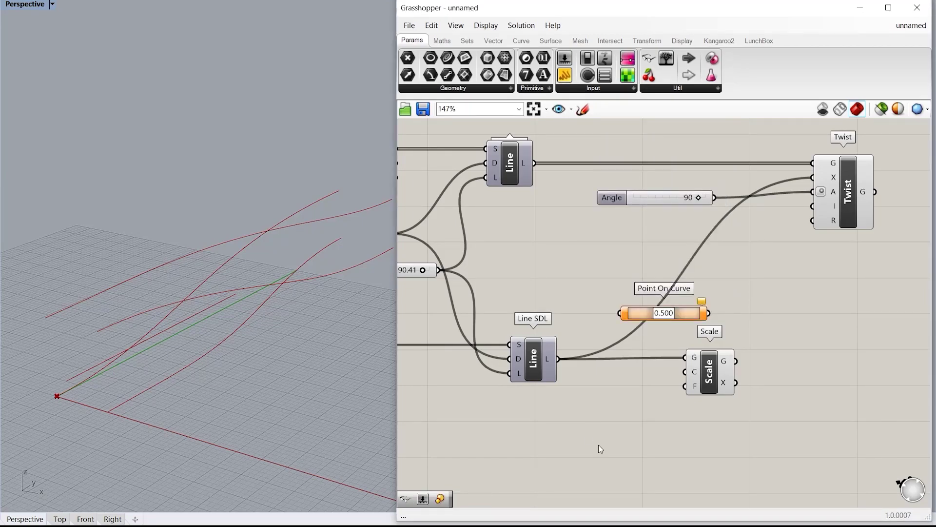
drag(647, 321, 592, 394)
drag(558, 360, 572, 397)
drag(661, 397, 676, 375)
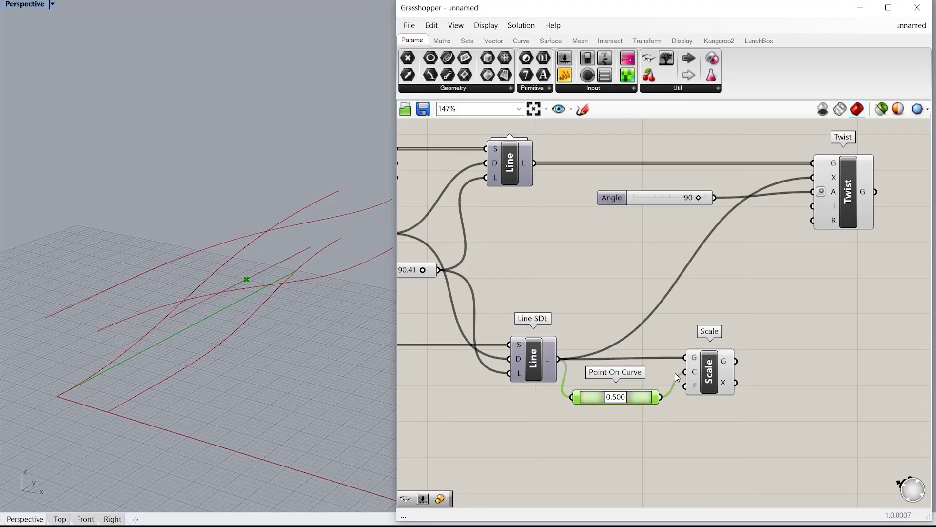
Step: Connect Scale's G output to Twist's X input and space out the Scale and Point On Curve components
scroll(677, 373, down, 1)
scroll(844, 233, up, 1)
drag(704, 391, 783, 208)
right_drag(273, 358, 232, 314)
scroll(722, 366, down, 2)
scroll(695, 397, up, 3)
drag(700, 384, 748, 384)
drag(616, 409, 648, 381)
scroll(654, 380, down, 3)
scroll(735, 367, up, 3)
Step: Add a 1.00 number slider with two decimals below Point On Curve and connect it to Scale's F input
double_click(577, 406)
text(1)
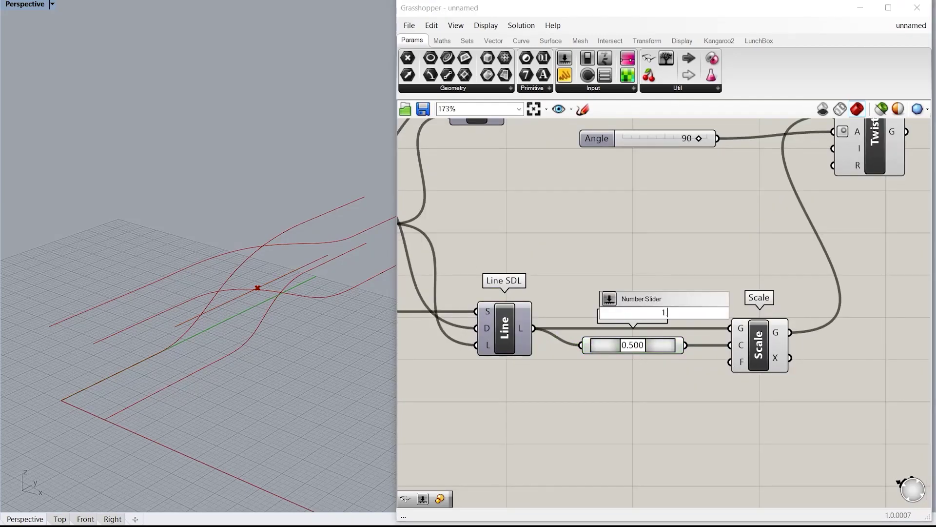
text(.00)
key(Return)
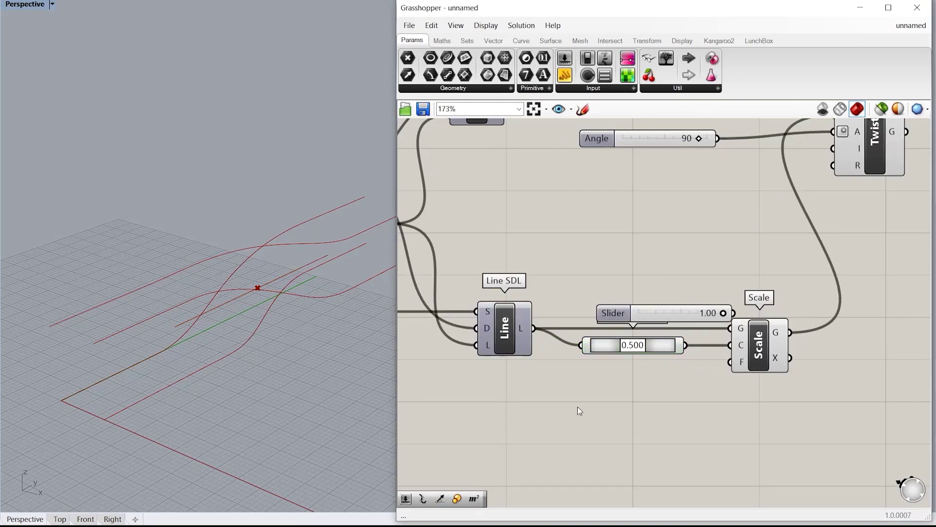
drag(656, 313, 626, 382)
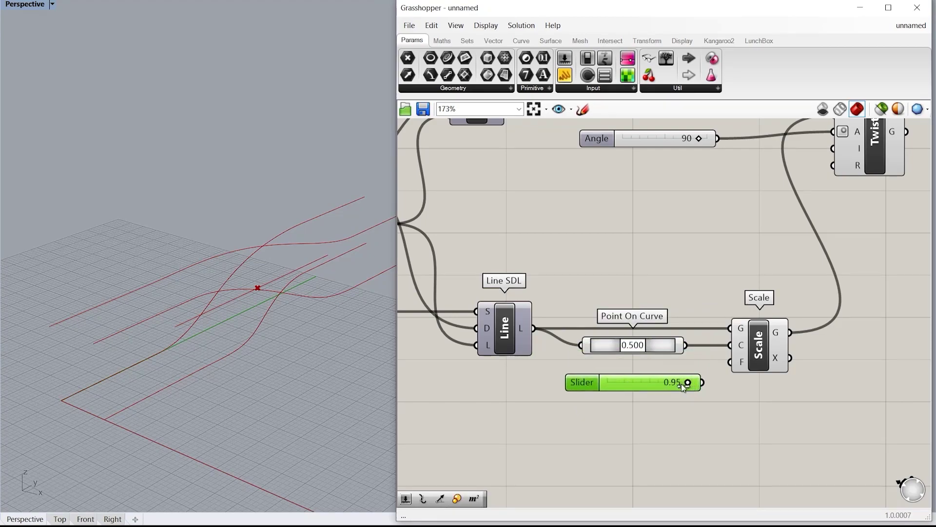
drag(717, 366, 648, 390)
right_drag(292, 312, 251, 363)
Step: Move the Twist component farther away from the Scale component to make room between them
scroll(610, 375, down, 3)
drag(764, 226, 861, 225)
click(829, 311)
scroll(829, 311, down, 3)
right_drag(911, 251, 710, 244)
scroll(709, 243, up, 2)
Step: Turn off the preview of all components feeding Twist, including Scale and Point On Curve
click(616, 274)
click(512, 308)
scroll(663, 313, down, 4)
scroll(636, 315, up, 2)
right_drag(630, 317, 791, 310)
drag(748, 389, 396, 219)
middle_click(650, 286)
click(689, 247)
scroll(855, 265, up, 6)
right_drag(794, 299, 700, 241)
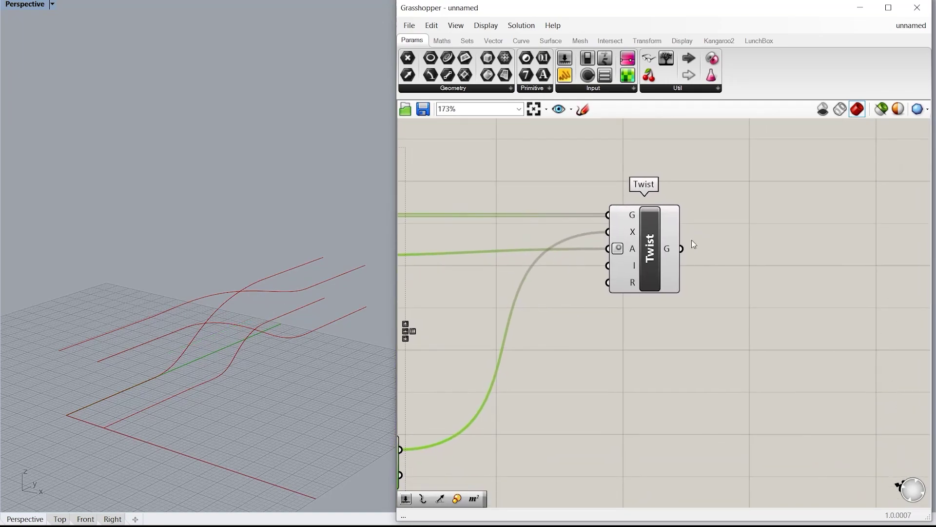
click(677, 242)
scroll(695, 240, down, 2)
click(625, 303)
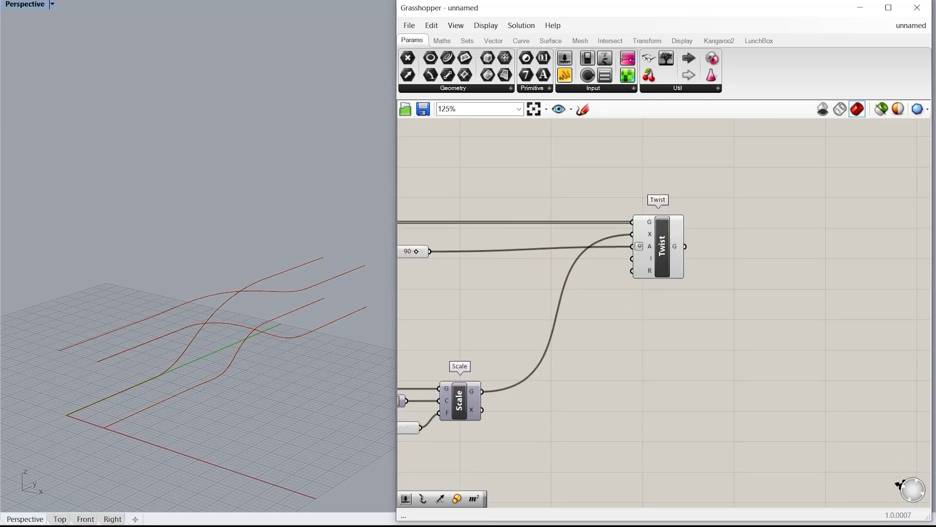
Step: Switch to Photos, view the step 3.PNG reference image, and minimize the viewer
key(alt+Tab)
key(Right)
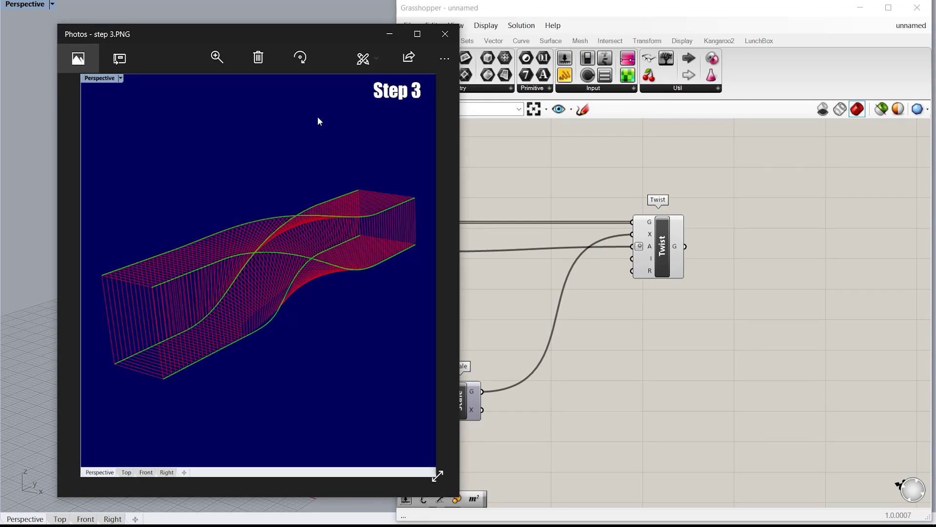
click(388, 34)
Step: Add a List Item component after Twist and connect Twist's G output to its L input
right_drag(715, 244, 656, 222)
scroll(307, 364, up, 2)
right_drag(225, 373, 167, 408)
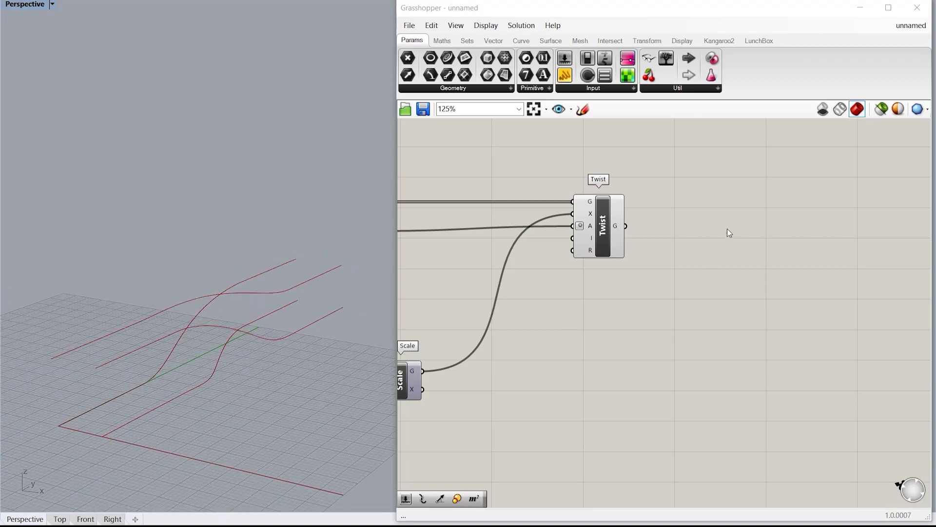
scroll(731, 231, up, 3)
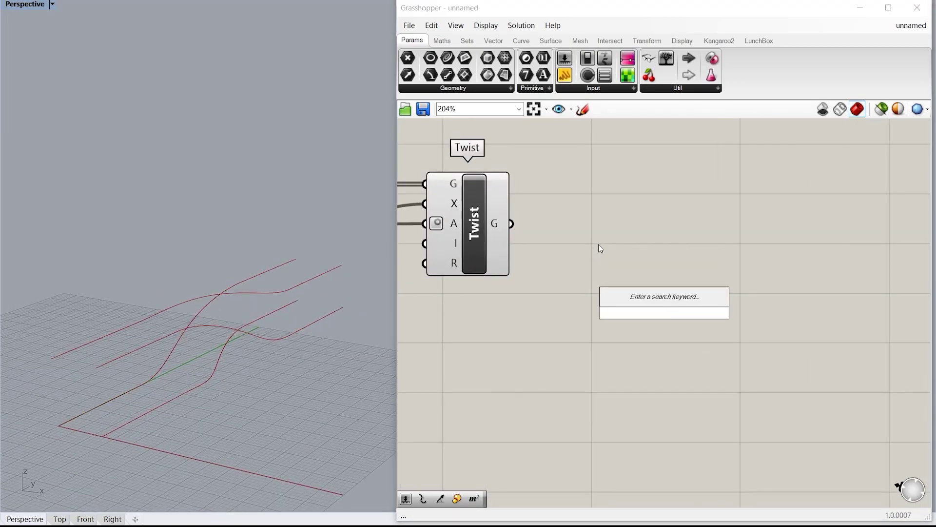
text(listitem)
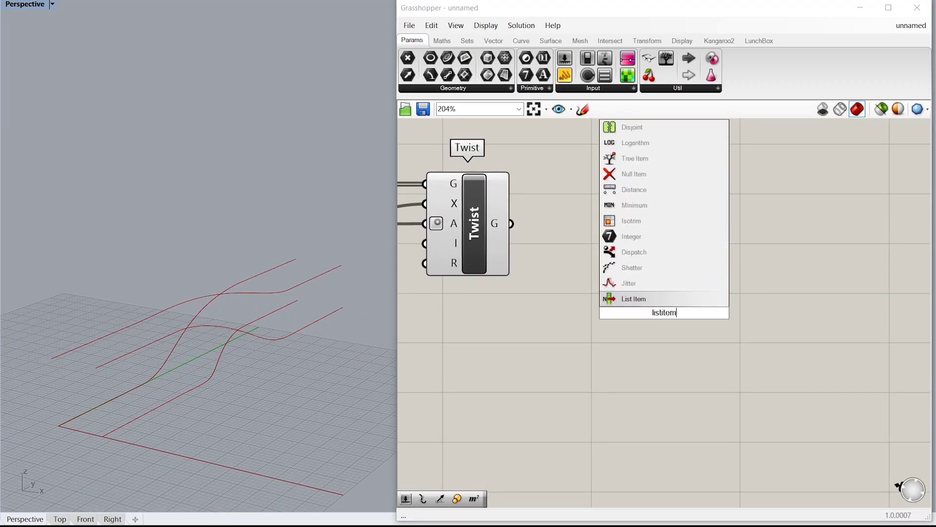
key(Return)
drag(512, 223, 630, 293)
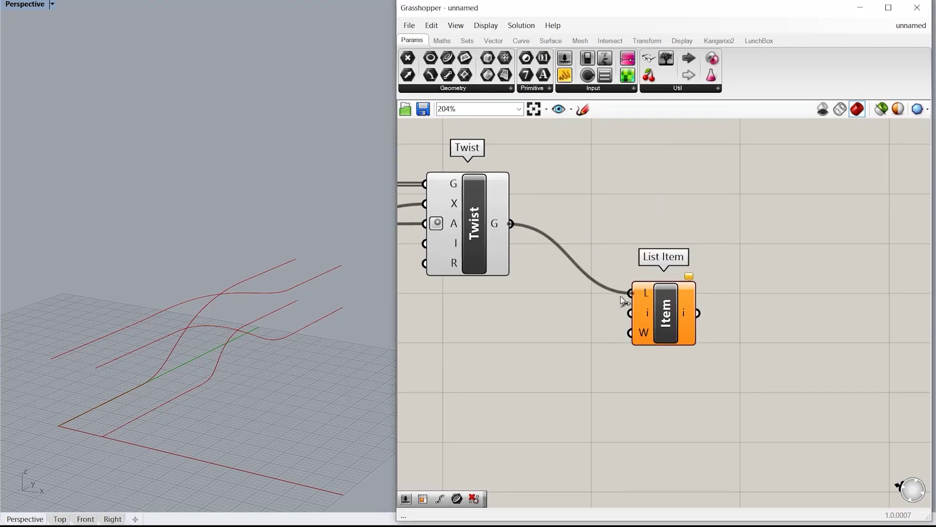
Step: Extend List Item with the three extra outputs +1, +2 and +3
scroll(607, 244, up, 2)
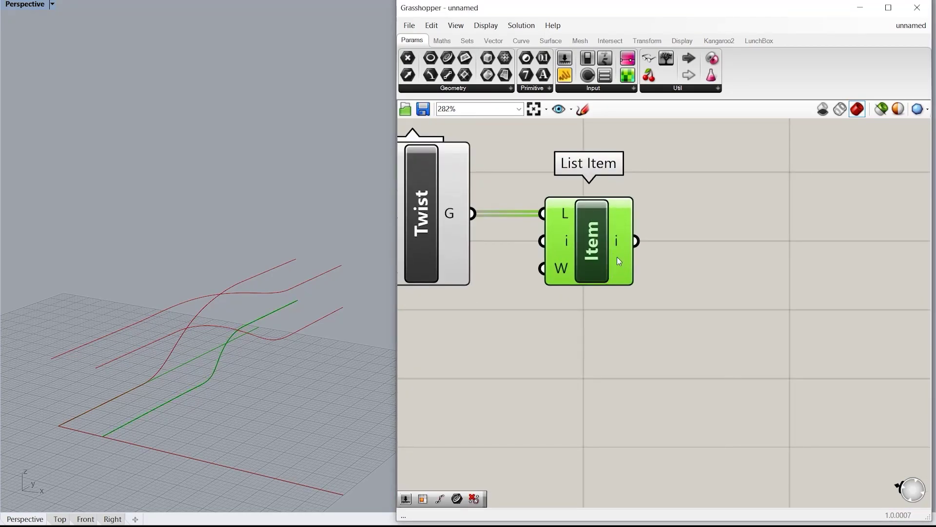
scroll(593, 259, up, 2)
click(605, 294)
click(605, 294)
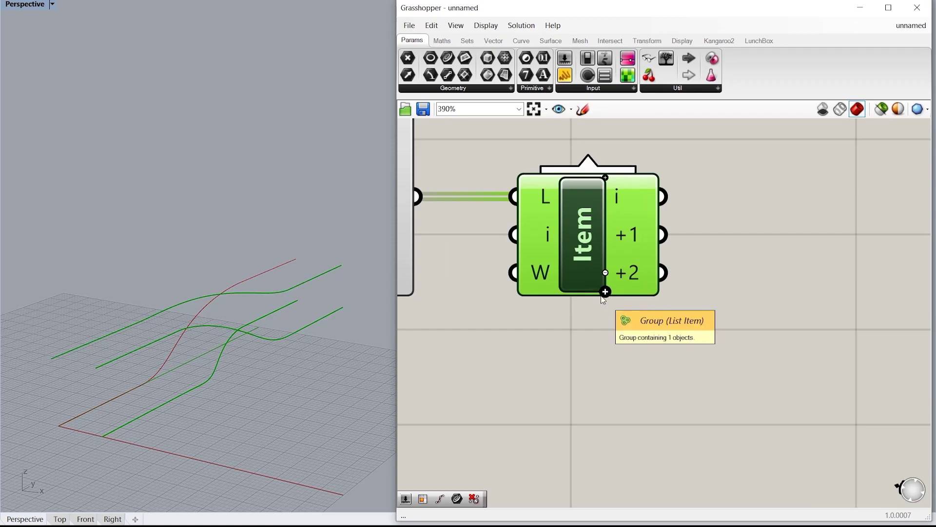
click(598, 343)
click(605, 292)
scroll(602, 334, down, 7)
click(588, 283)
Step: Add a Divide Curve component and place it beyond the List Item outputs
right_drag(653, 286, 589, 283)
double_click(619, 296)
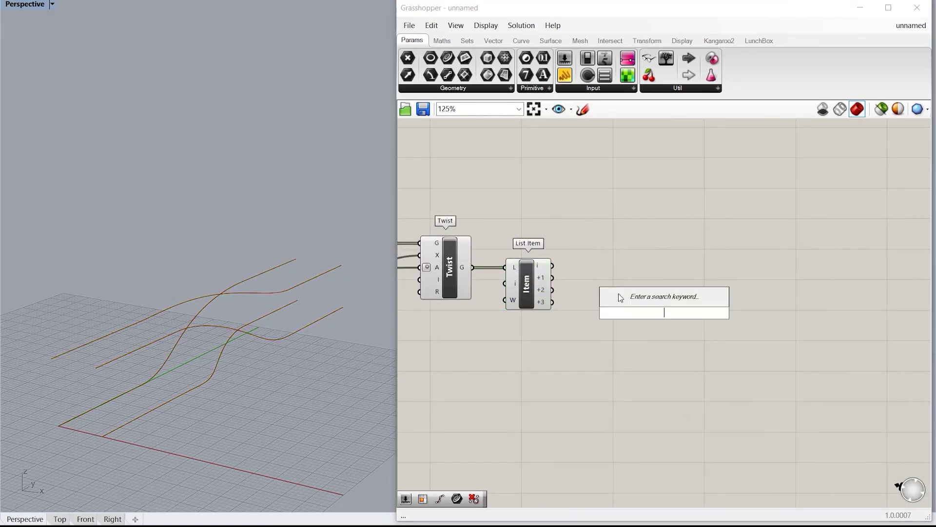
text(divide c)
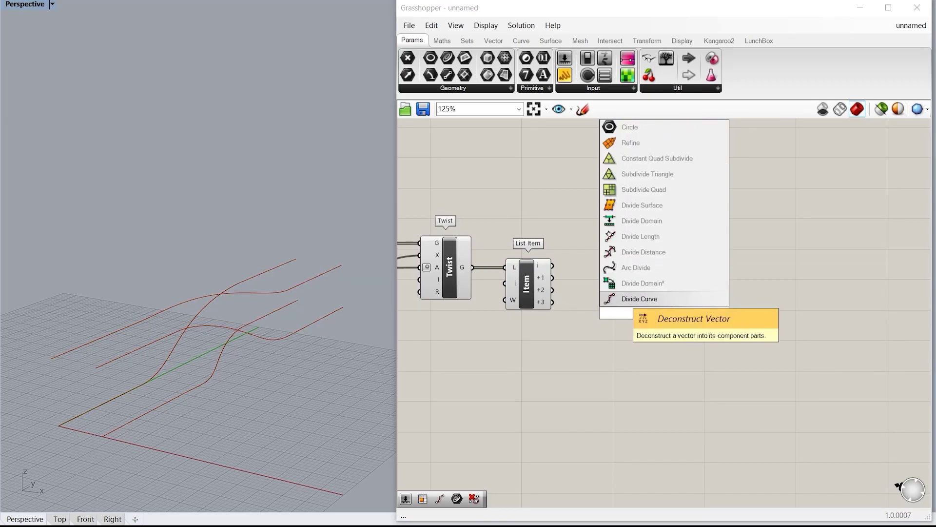
text(u)
click(619, 296)
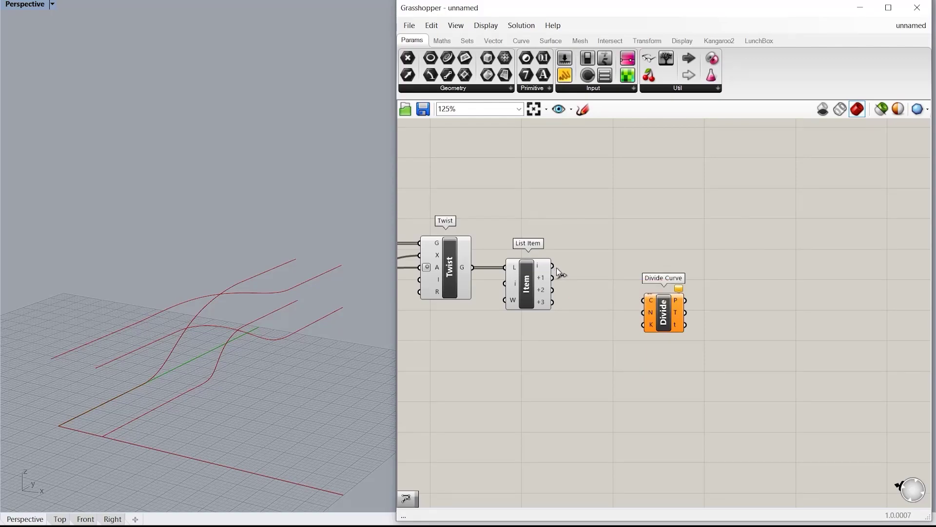
scroll(618, 264, up, 1)
drag(674, 329, 669, 289)
Step: Make three copies of Divide Curve and arrange all four in an aligned, evenly spaced vertical column
key(ctrl+c)
key(ctrl+v)
key(ctrl+v)
key(ctrl+v)
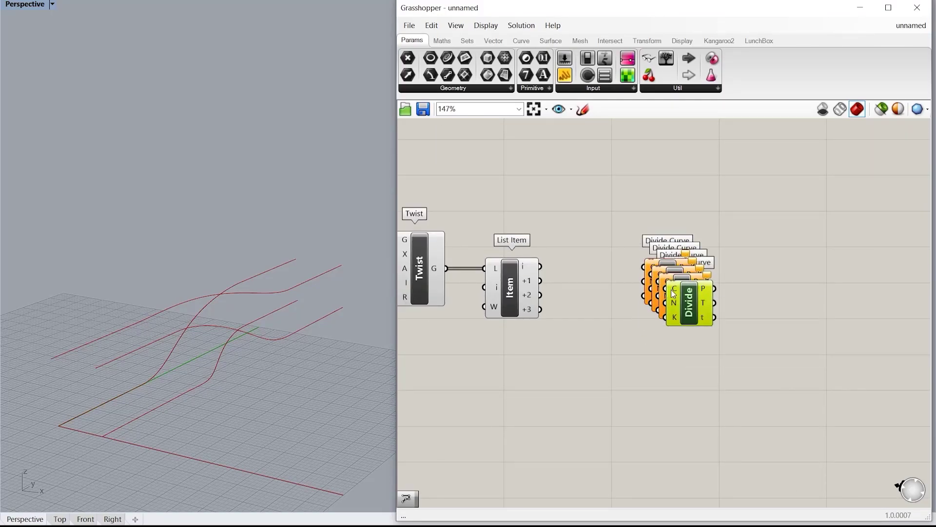
drag(682, 294, 633, 227)
scroll(708, 439, down, 3)
click(684, 428)
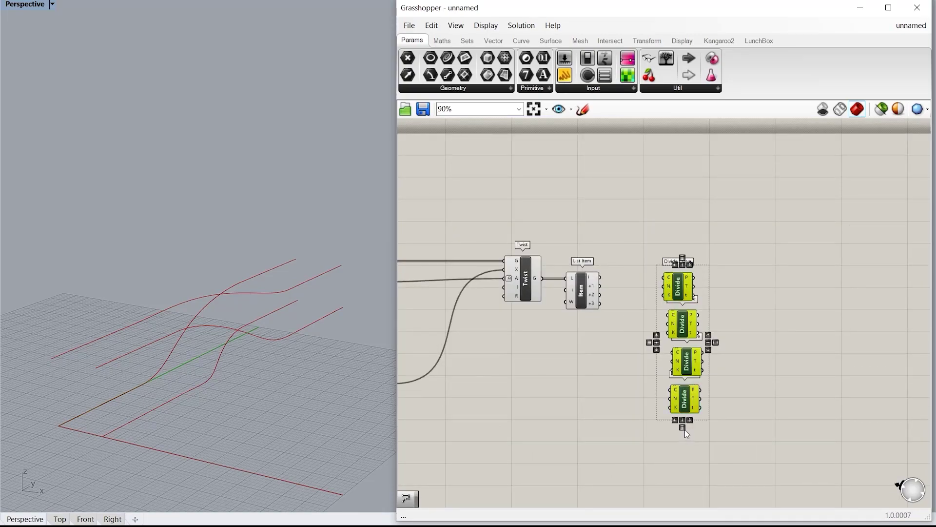
click(660, 294)
Step: Connect List Item's i, +1, +2 and +3 outputs to the C inputs of the four Divide Curve components in order
scroll(660, 294, up, 3)
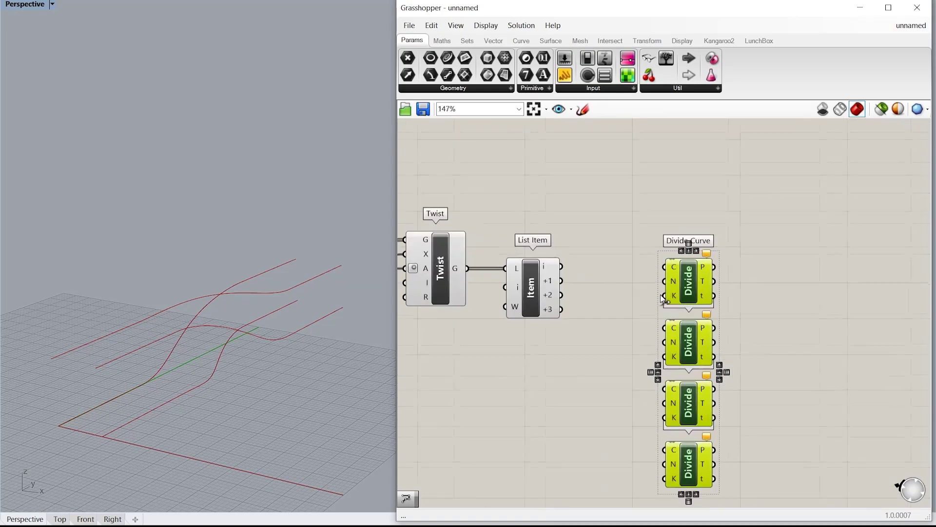
drag(562, 269, 664, 266)
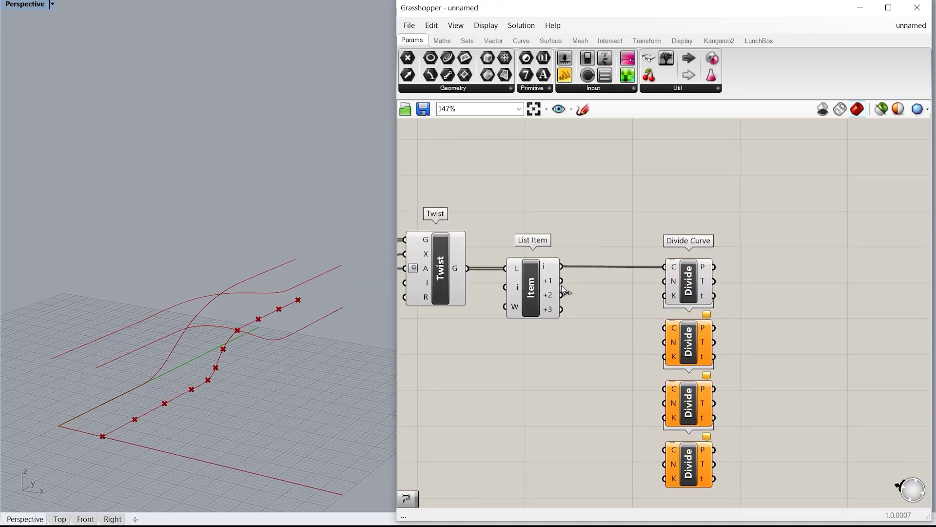
drag(561, 281, 666, 337)
drag(562, 295, 664, 389)
scroll(595, 315, up, 1)
drag(561, 309, 689, 448)
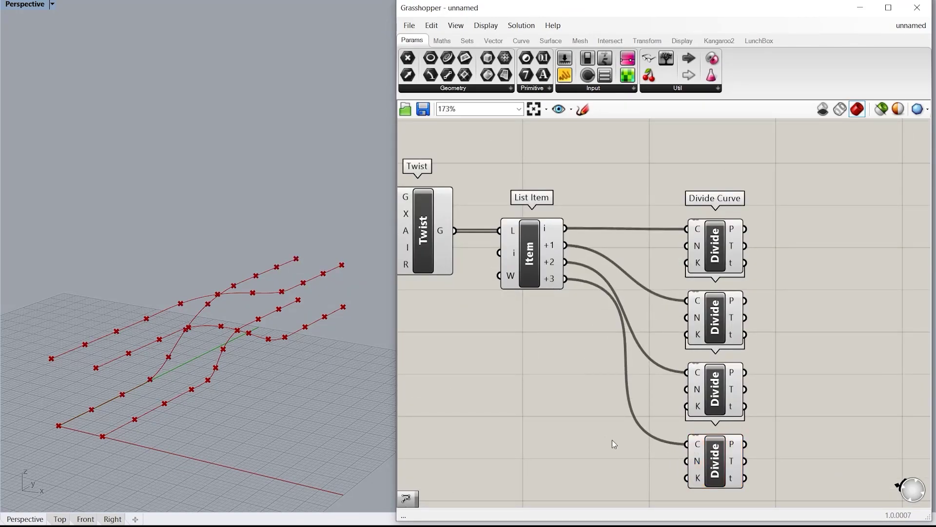
Step: Add a number slider set to 12 and connect it to the N input of all four Divide Curve components
double_click(524, 362)
text(12)
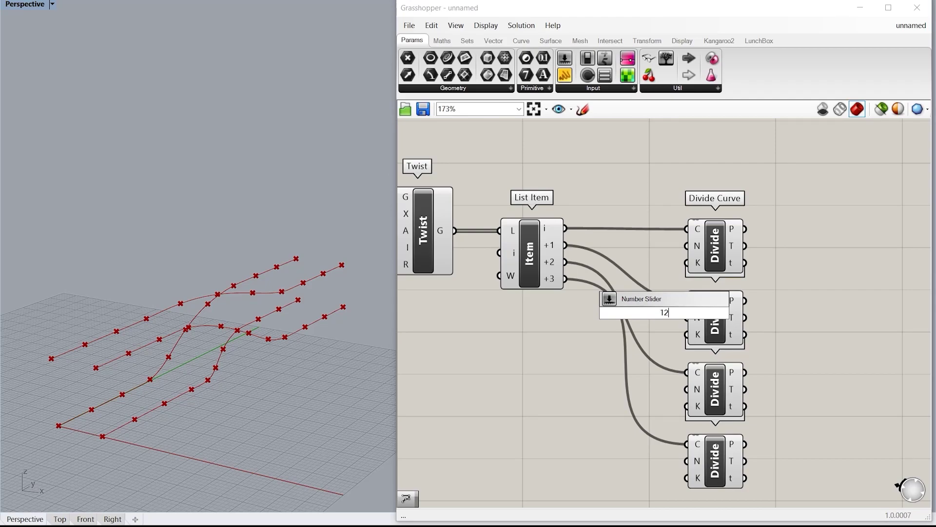
key(Return)
drag(713, 324, 686, 246)
drag(483, 386, 686, 318)
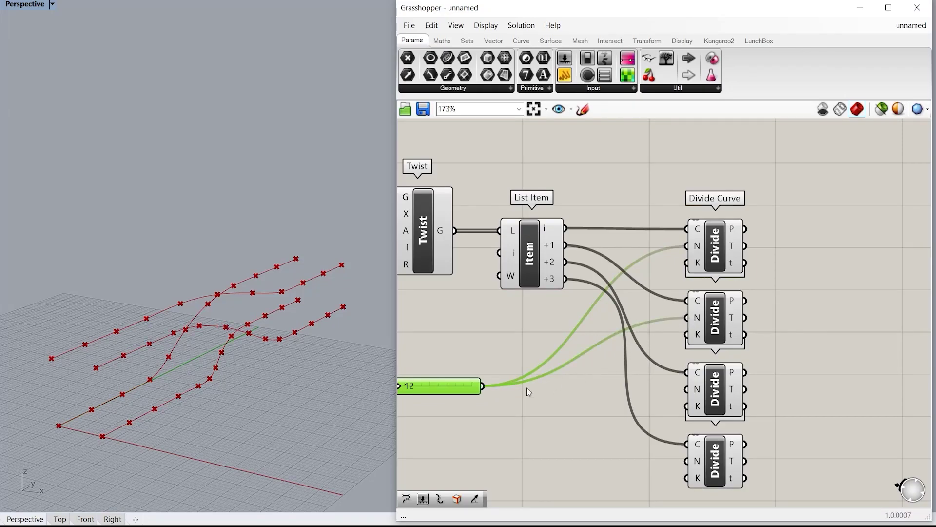
drag(483, 386, 686, 389)
drag(483, 385, 686, 461)
Step: Set the division count slider to 26
scroll(504, 383, up, 2)
drag(503, 383, 518, 385)
scroll(588, 283, down, 4)
Step: Add a PolyLine component beside the Divide Curve column and connect the first Divide Curve's P output to its V input
right_drag(717, 280, 583, 273)
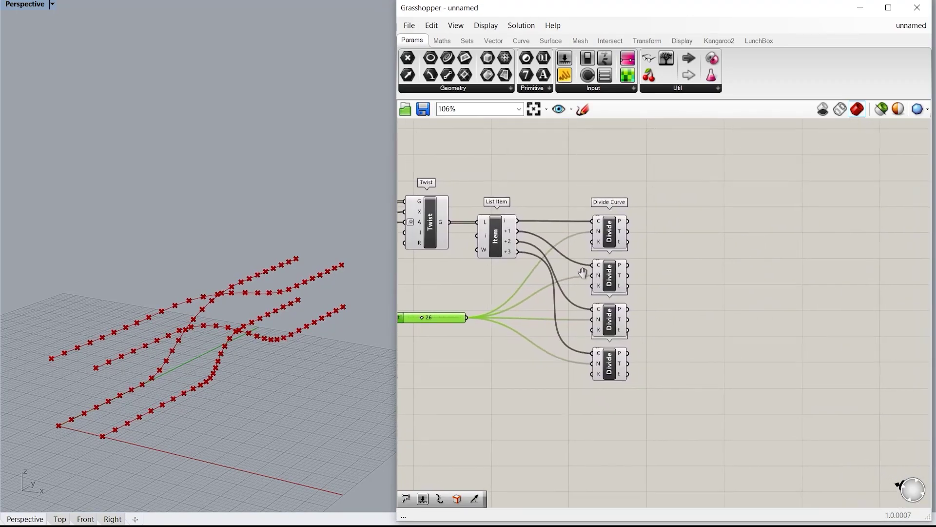
scroll(660, 242, up, 2)
double_click(664, 300)
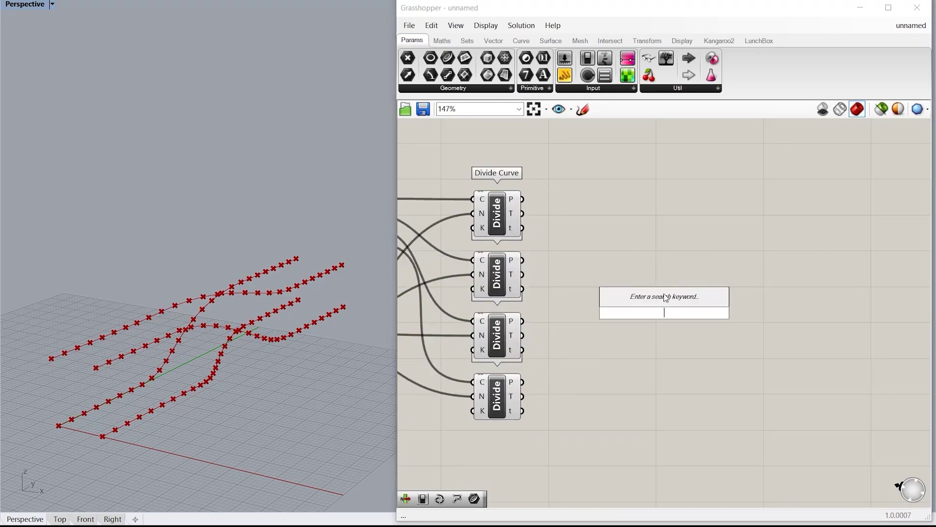
text(poliline)
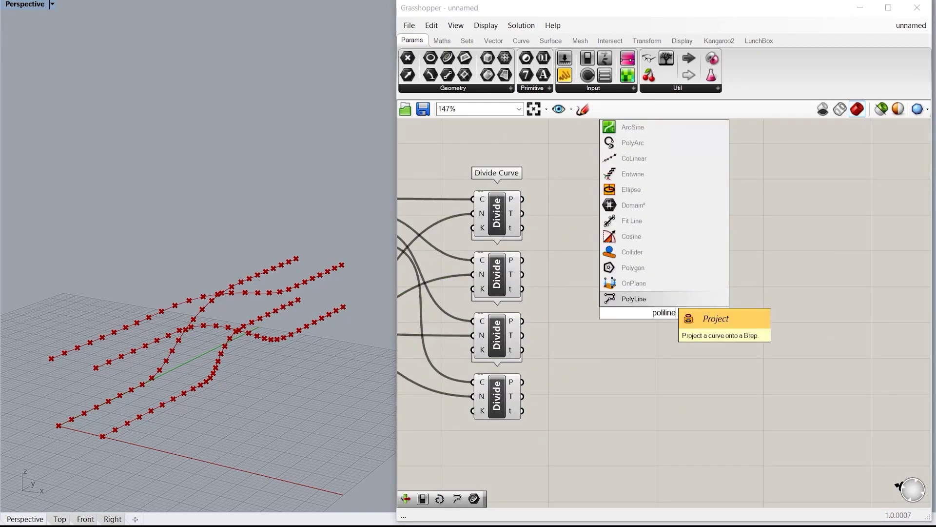
key(Return)
scroll(707, 315, down, 1)
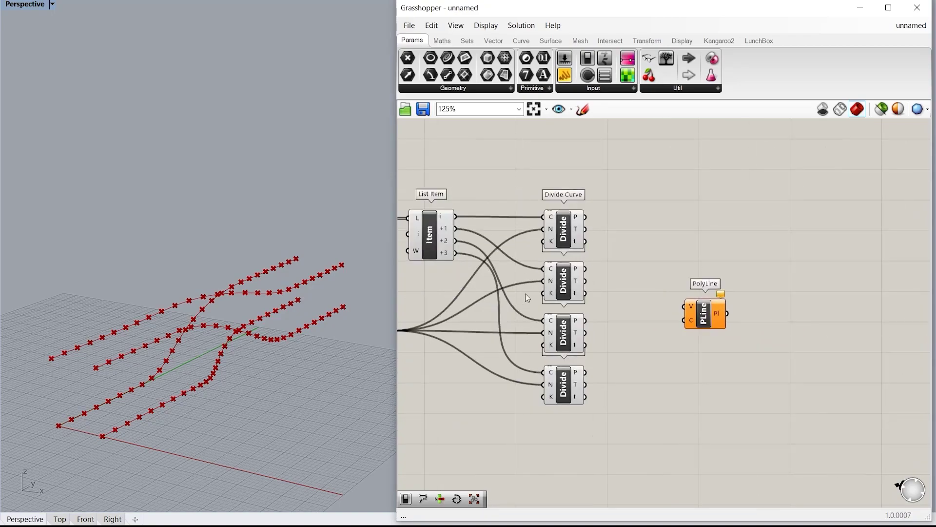
drag(615, 200, 757, 268)
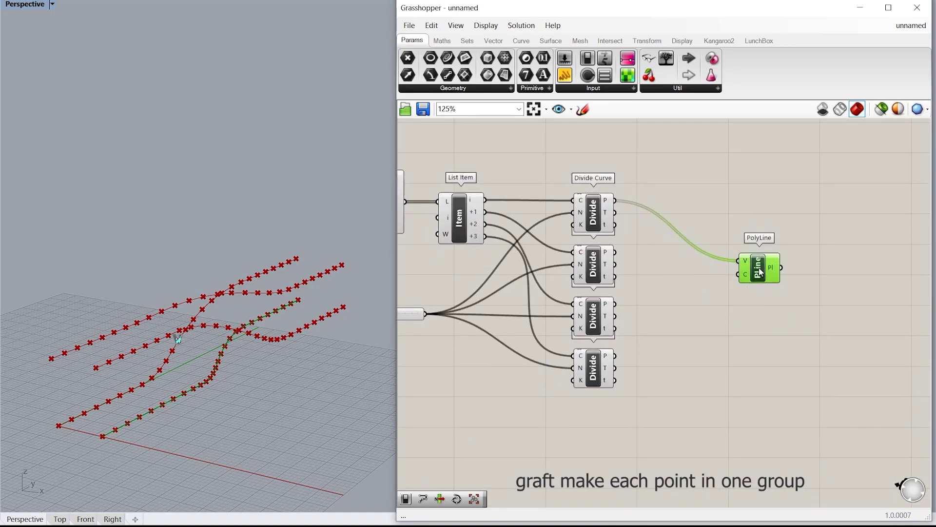
Step: Graft the P outputs of all four Divide Curve components
right_click(605, 200)
click(629, 272)
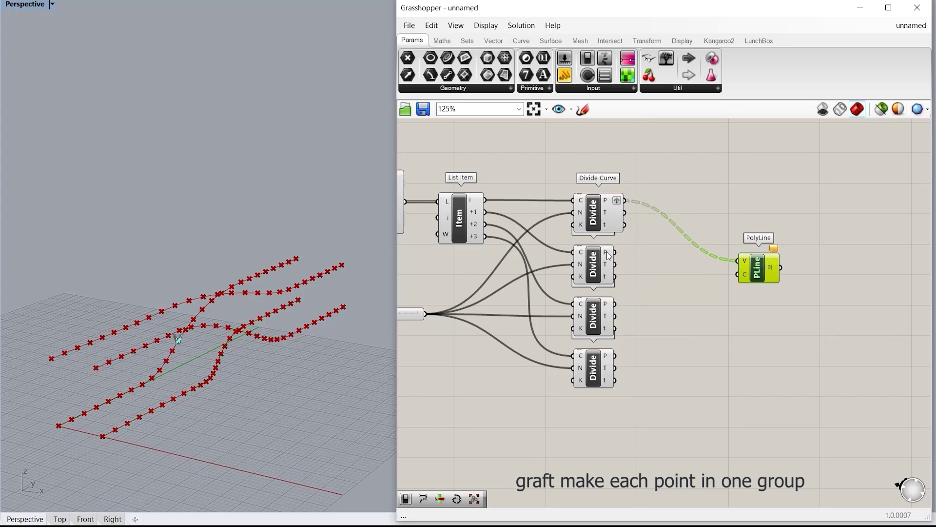
right_click(606, 252)
click(629, 310)
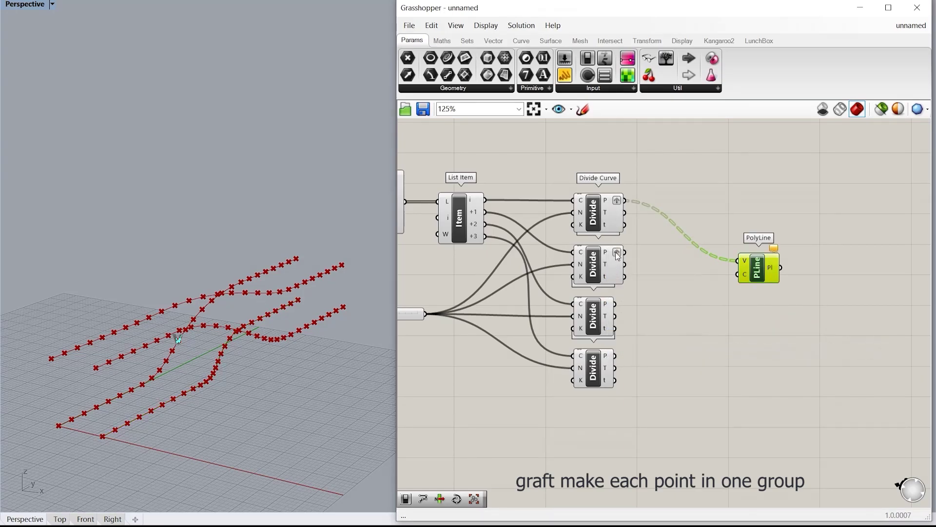
right_click(609, 312)
click(629, 379)
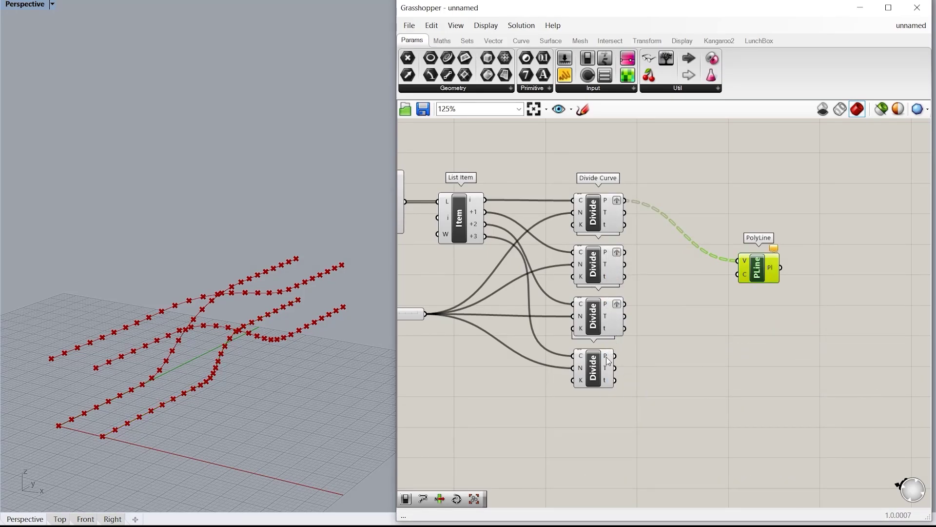
right_click(608, 359)
click(644, 417)
Step: Connect the P outputs of the second, third and fourth Divide Curve components to PolyLine's V input as well, in order
drag(625, 253, 737, 261)
shift+drag(625, 304, 738, 262)
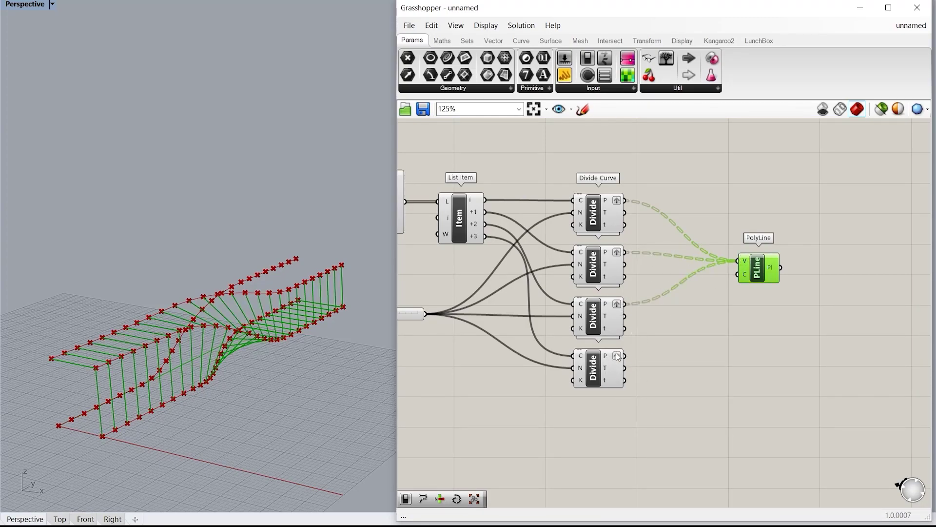
shift+drag(625, 355, 738, 261)
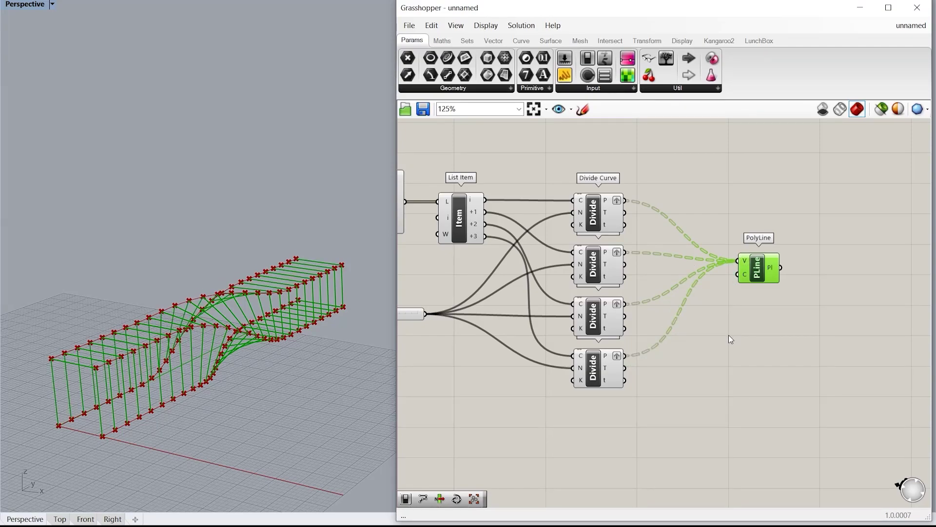
click(690, 393)
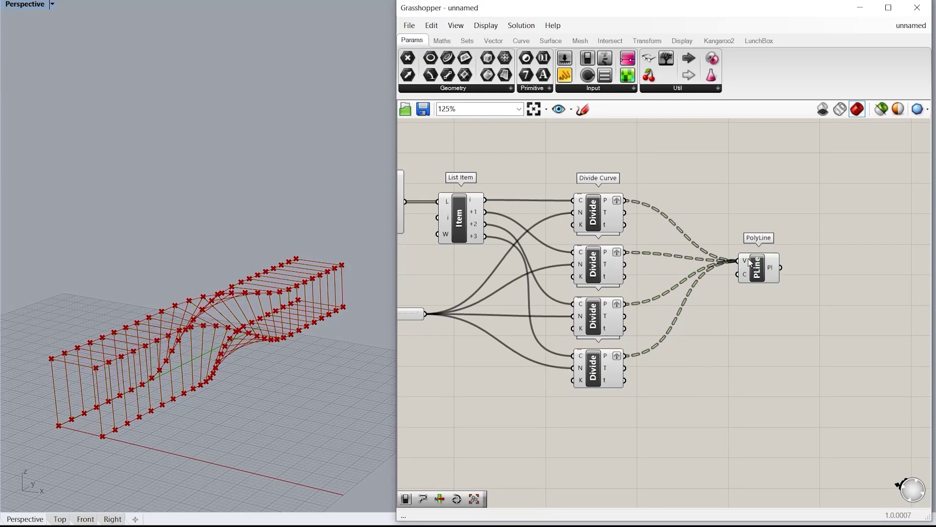
Step: Add a Boolean Toggle below the Divide Curve column, connect it to PolyLine's C input and set it to True
drag(763, 274, 805, 376)
click(677, 428)
double_click(676, 423)
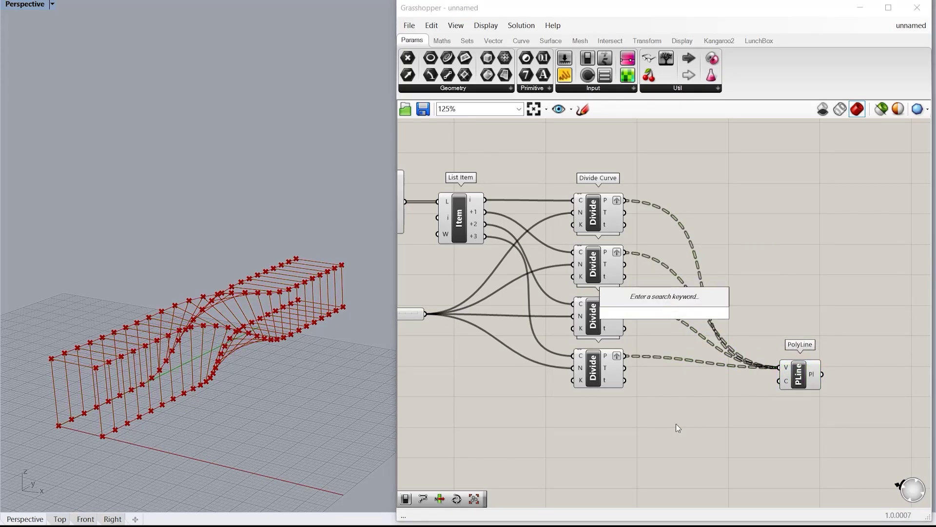
text(toggle)
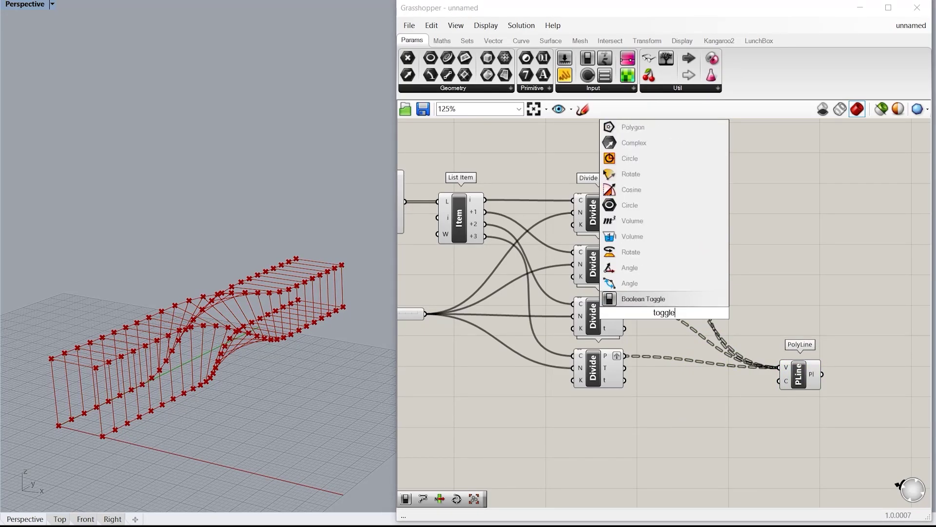
key(Return)
drag(660, 323, 779, 381)
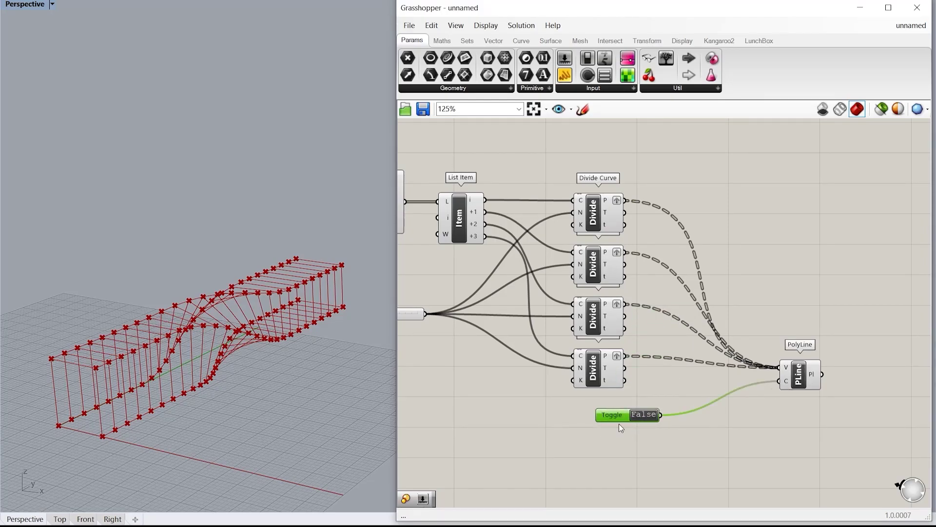
click(643, 415)
Step: Set the division Count slider to 55
right_drag(194, 406, 222, 382)
scroll(675, 273, down, 4)
scroll(512, 293, up, 4)
scroll(590, 270, up, 5)
drag(584, 310, 619, 311)
scroll(119, 338, up, 8)
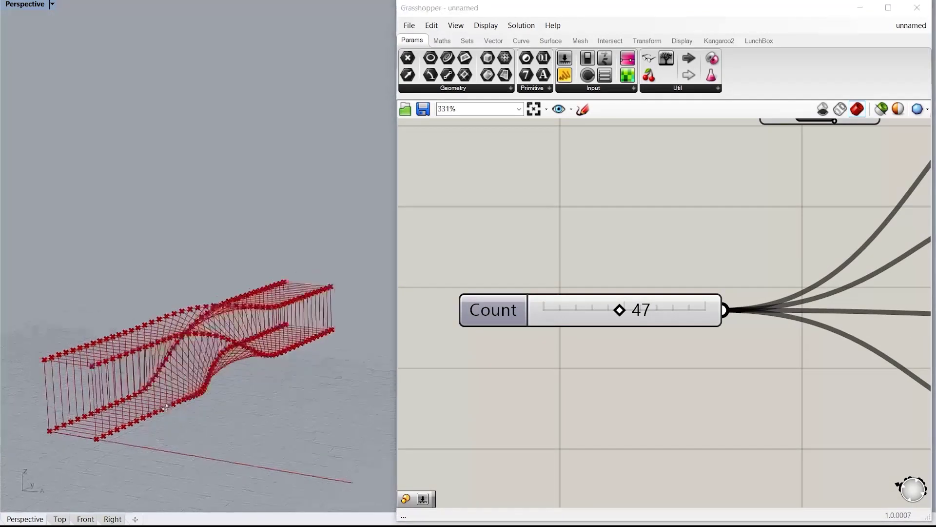
right_drag(128, 378, 161, 400)
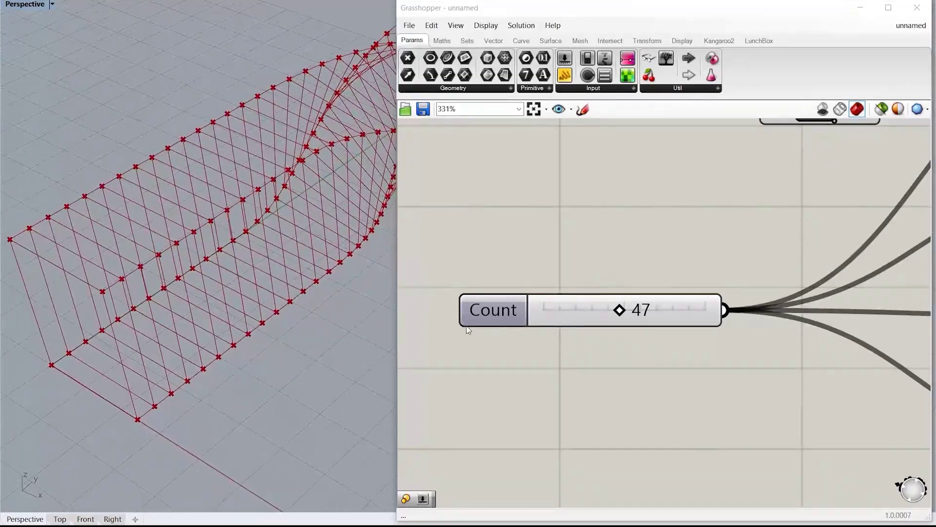
mouse_move(627, 310)
mouse_down()
mouse_move(688, 310)
mouse_move(548, 310)
mouse_move(649, 311)
mouse_move(634, 313)
mouse_up()
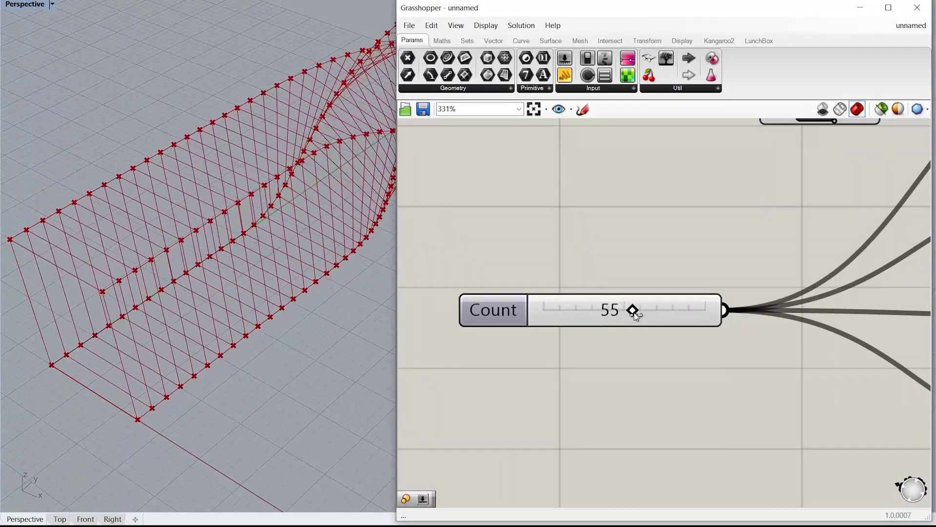
scroll(171, 345, down, 5)
scroll(170, 345, up, 2)
right_drag(171, 346, 191, 316)
Step: Turn off the preview of the List Item and the four Divide Curve components
scroll(747, 330, down, 9)
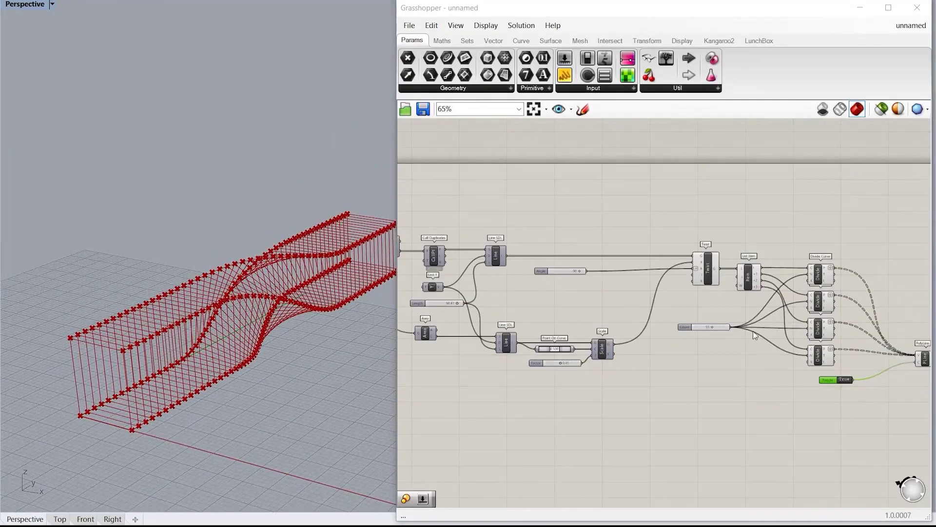
drag(847, 430, 585, 303)
middle_click(637, 303)
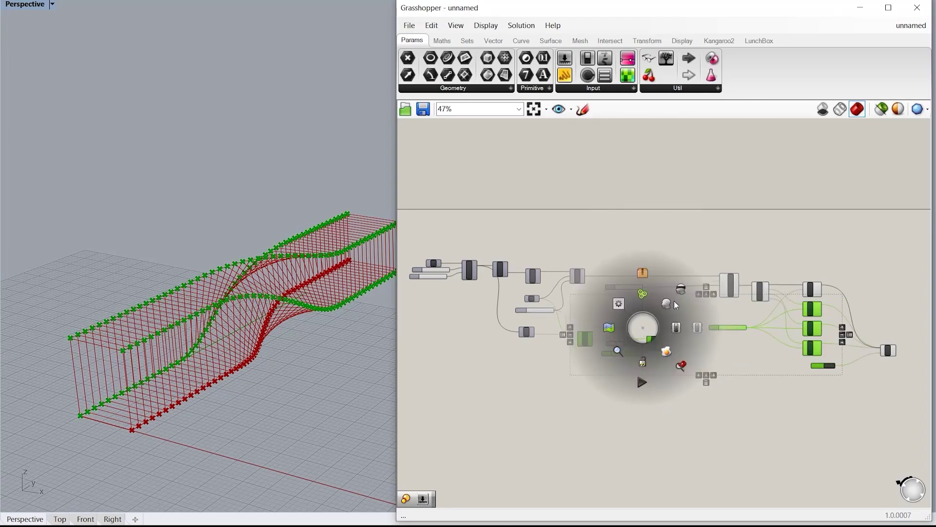
drag(850, 413, 734, 233)
drag(833, 440, 750, 231)
middle_click(789, 283)
click(830, 247)
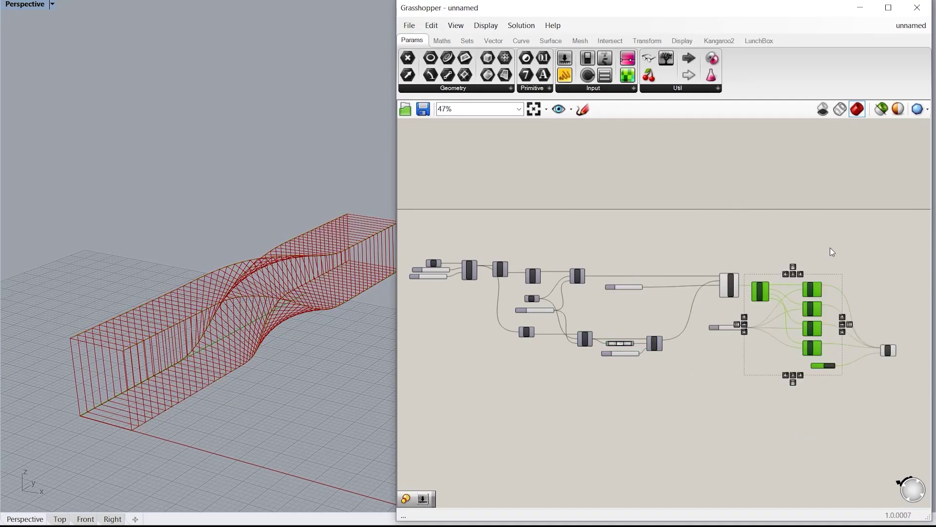
Step: Highlight the Twist curves and compare the model with the step 3 and step 4 reference images in Photos
scroll(188, 312, up, 2)
right_drag(172, 359, 128, 407)
scroll(877, 307, up, 3)
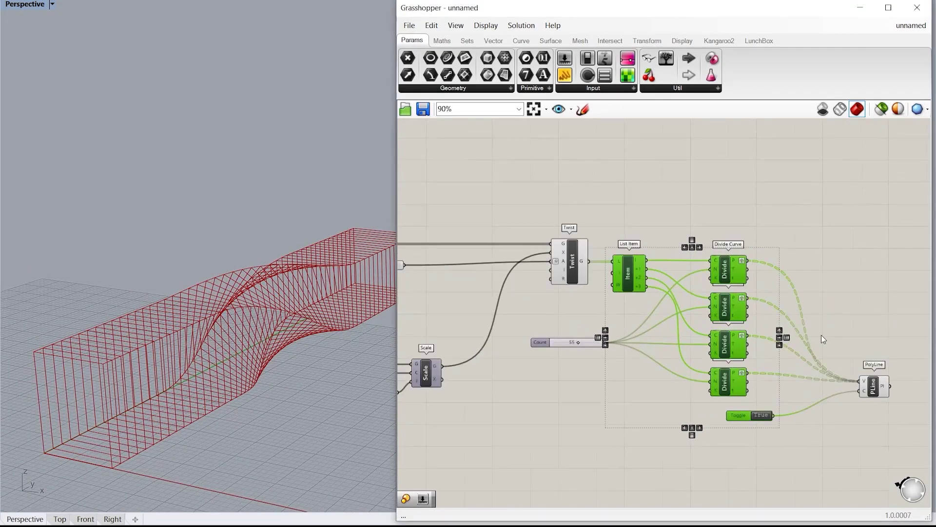
right_drag(846, 337, 708, 303)
click(776, 283)
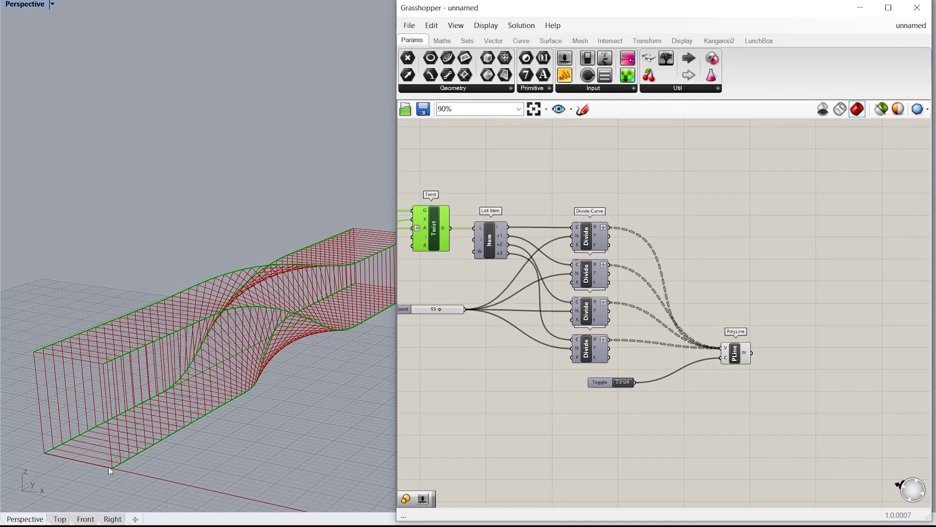
key(alt+Tab)
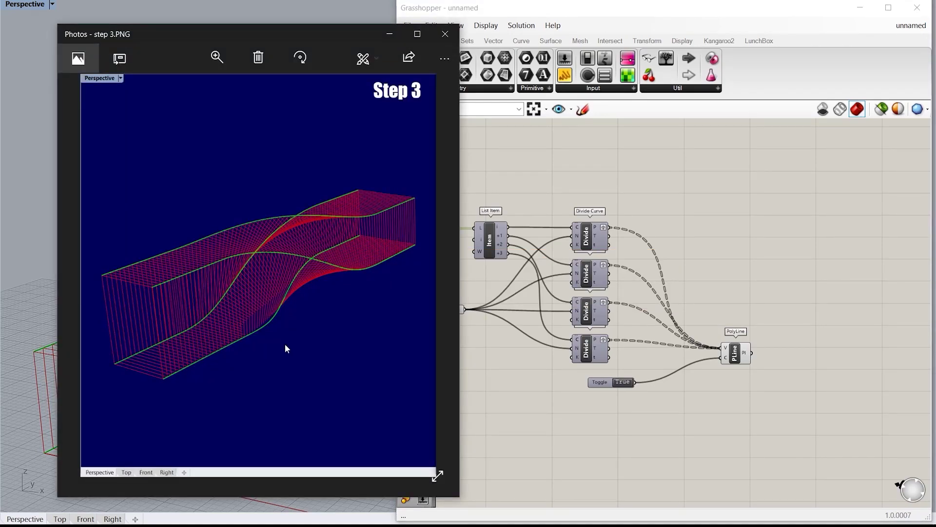
key(Right)
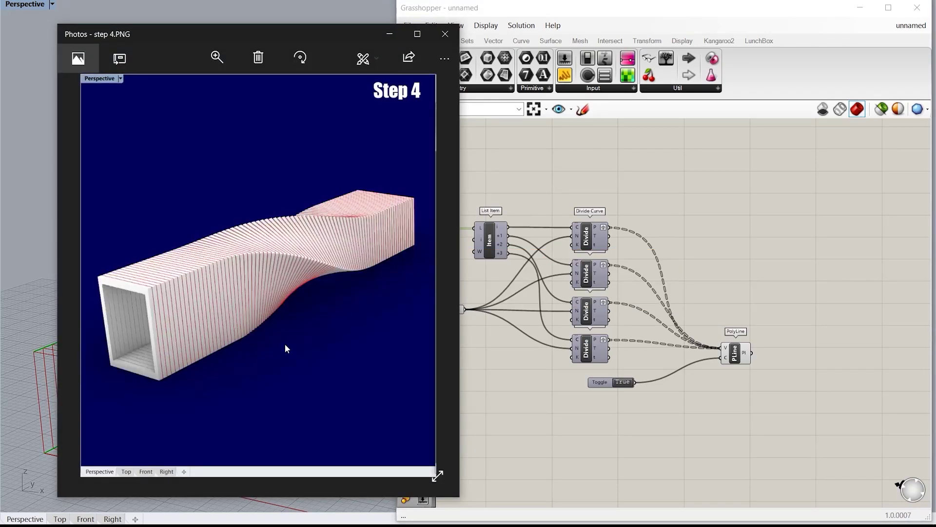
click(390, 35)
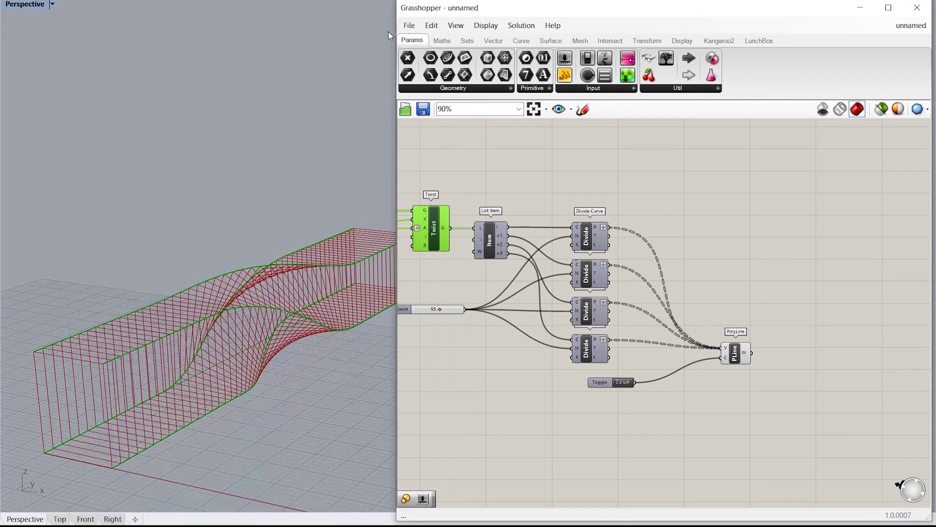
Step: Shift PolyLine slightly away from the toggle and turn off the preview of the Twist component feeding the frames
drag(744, 351, 753, 366)
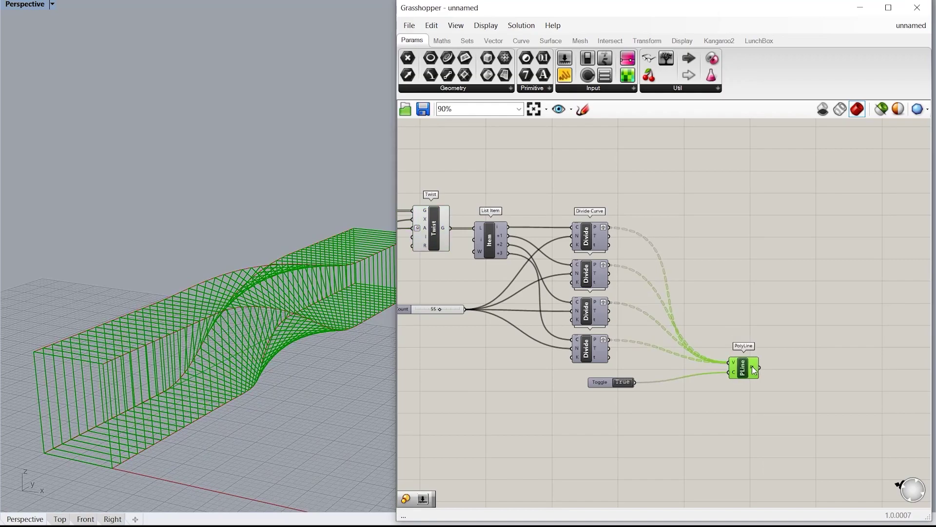
click(762, 391)
right_drag(243, 359, 207, 321)
drag(694, 454, 344, 130)
middle_click(576, 353)
click(612, 319)
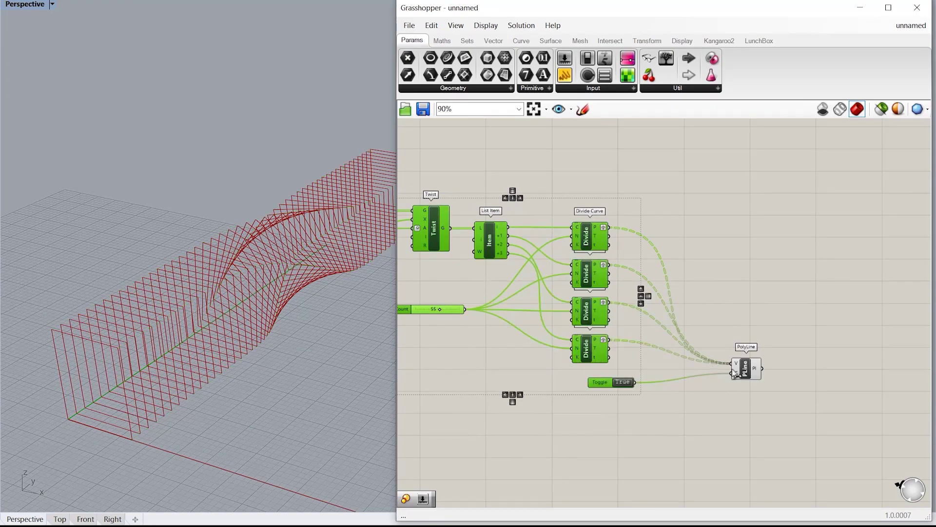
right_drag(293, 331, 278, 293)
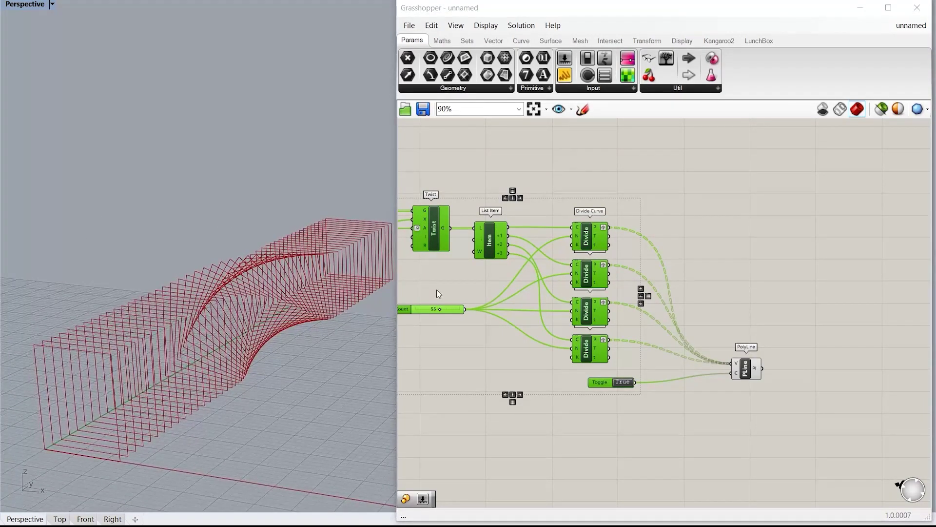
Step: Add a Scale component beyond PolyLine and connect PolyLine's Pl output to its G input
scroll(763, 388, up, 5)
click(638, 268)
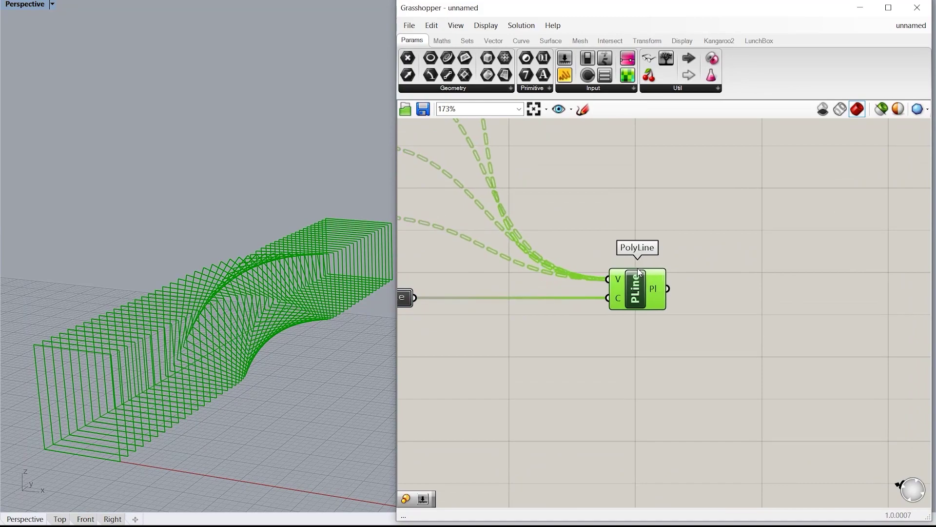
double_click(682, 293)
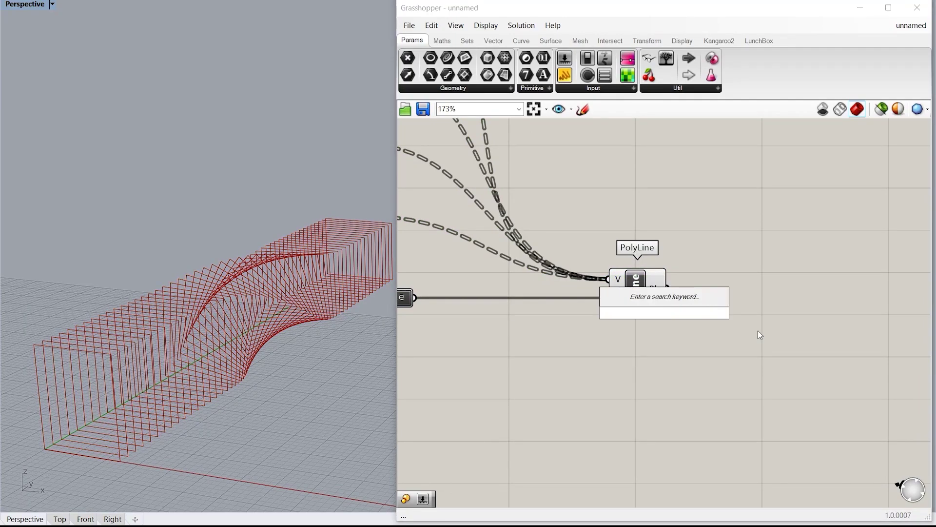
text(scale)
key(Return)
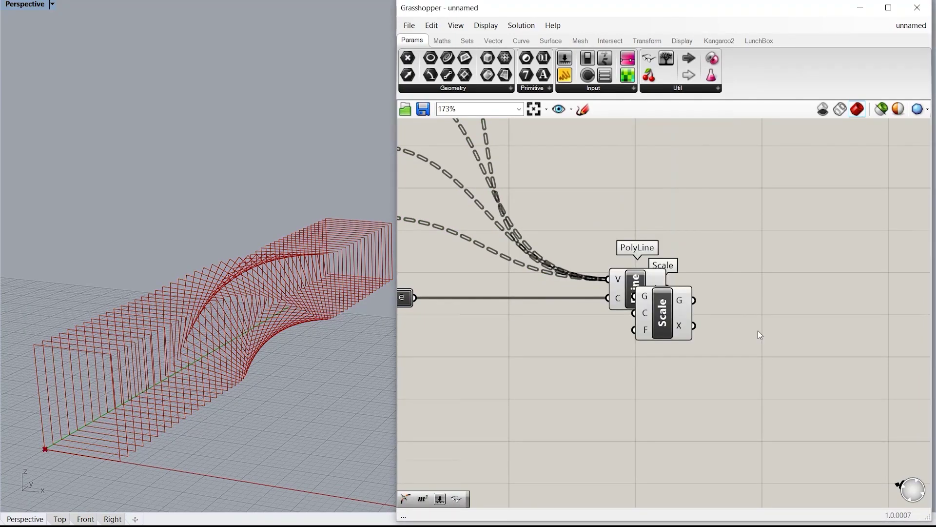
scroll(760, 334, up, 1)
drag(662, 312, 824, 315)
drag(668, 289, 803, 288)
drag(832, 319, 853, 309)
Step: Add an Area component between PolyLine and Scale, feeding it the polylines and connecting its C output to Scale's C input
right_drag(662, 359, 655, 359)
scroll(664, 359, down, 3)
double_click(663, 359)
text(area)
key(Return)
drag(671, 328, 667, 366)
drag(619, 312, 724, 337)
drag(664, 358, 669, 334)
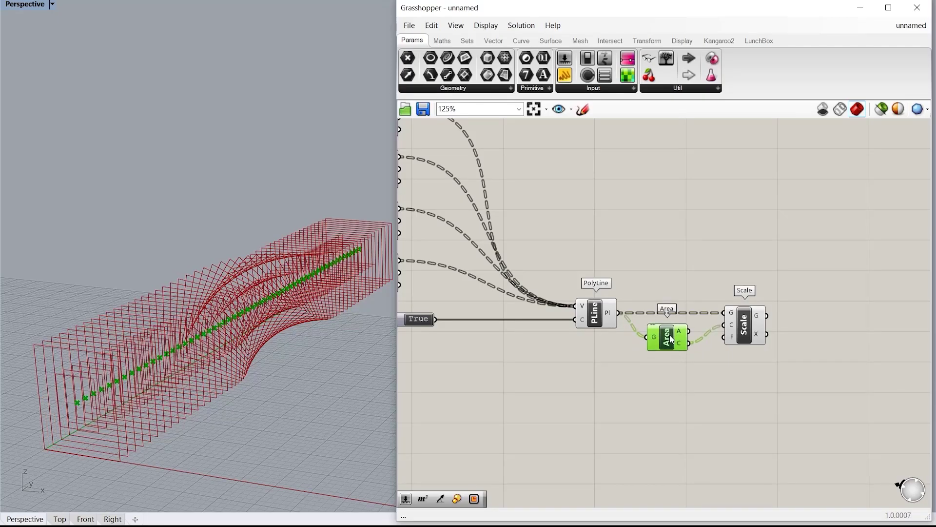
Step: Add a number slider of 0.90 below the Area component and connect it to Scale's F input
right_drag(155, 446, 126, 428)
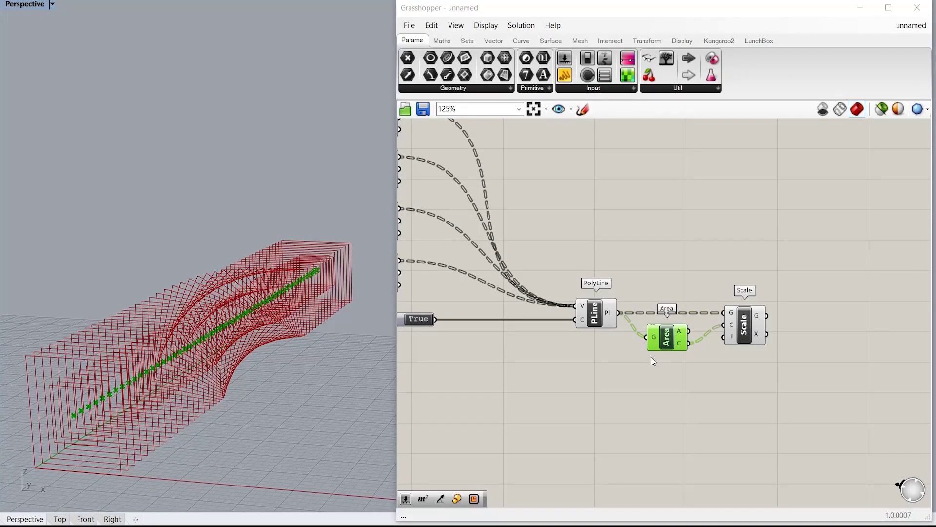
double_click(664, 312)
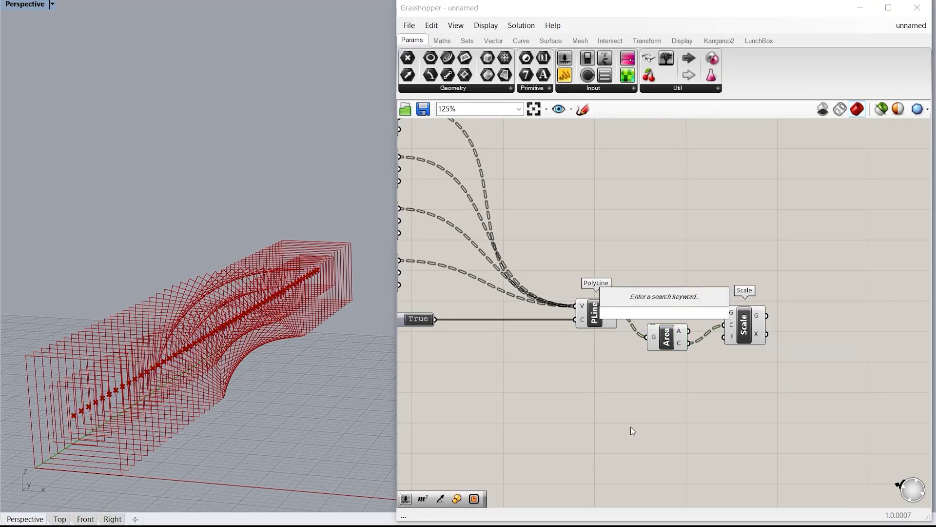
text(0.90)
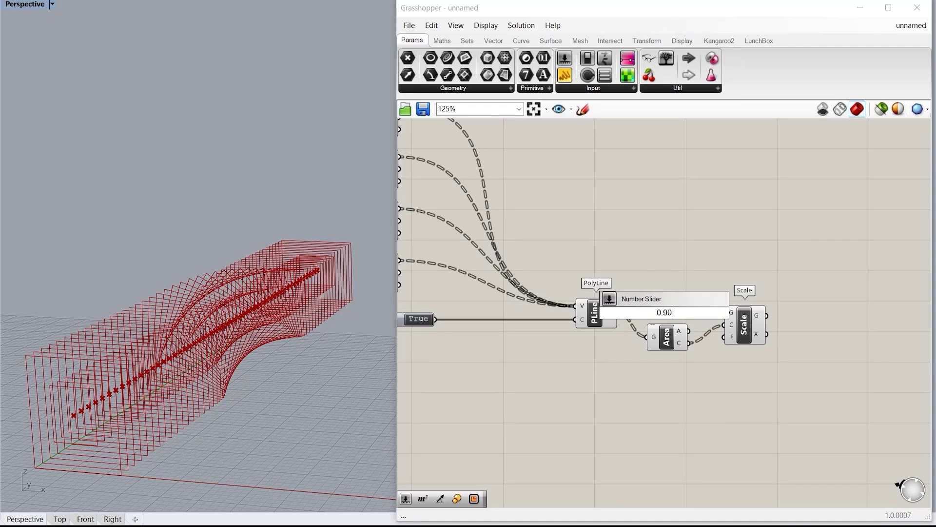
key(Return)
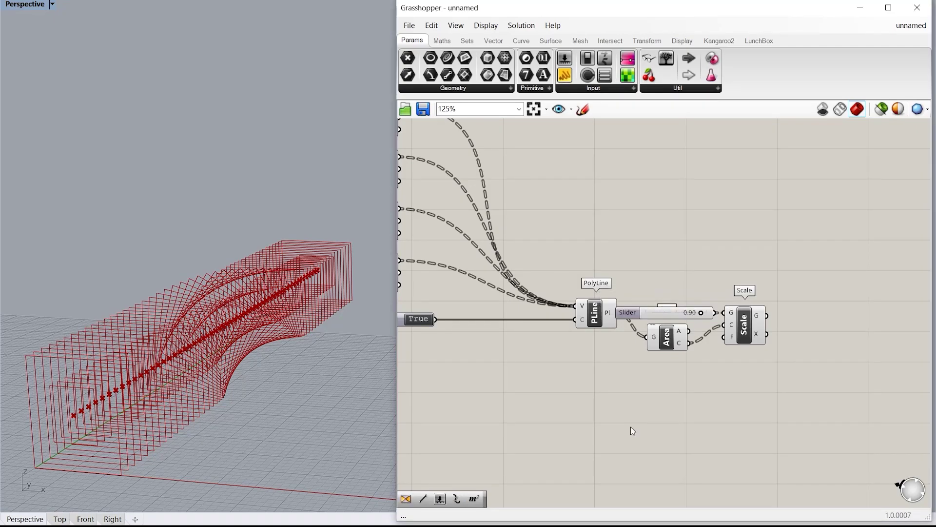
drag(660, 308, 724, 337)
Step: Set the Scale component's Factor slider to 0.91 and inspect the inner frames in the Perspective view
scroll(40, 367, up, 5)
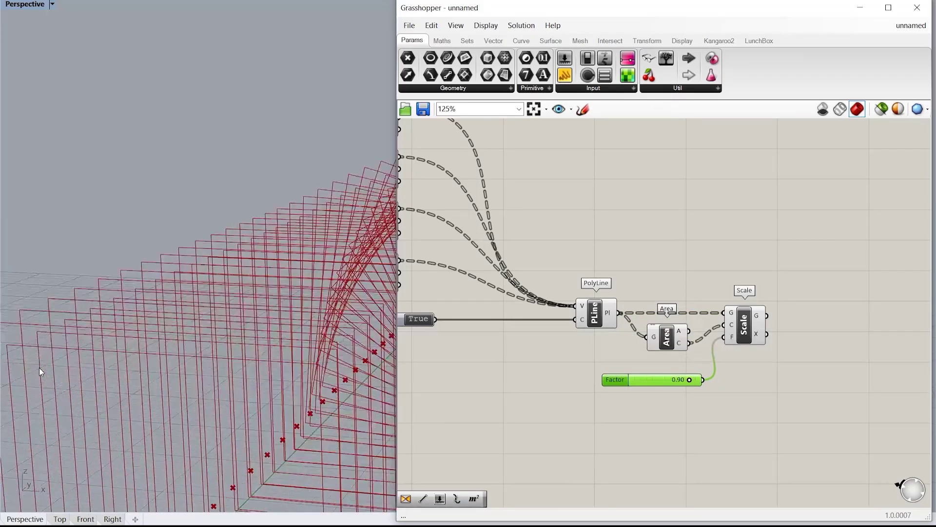
scroll(664, 374, up, 5)
mouse_move(742, 396)
mouse_down()
mouse_move(730, 400)
mouse_move(769, 400)
mouse_move(742, 399)
mouse_up()
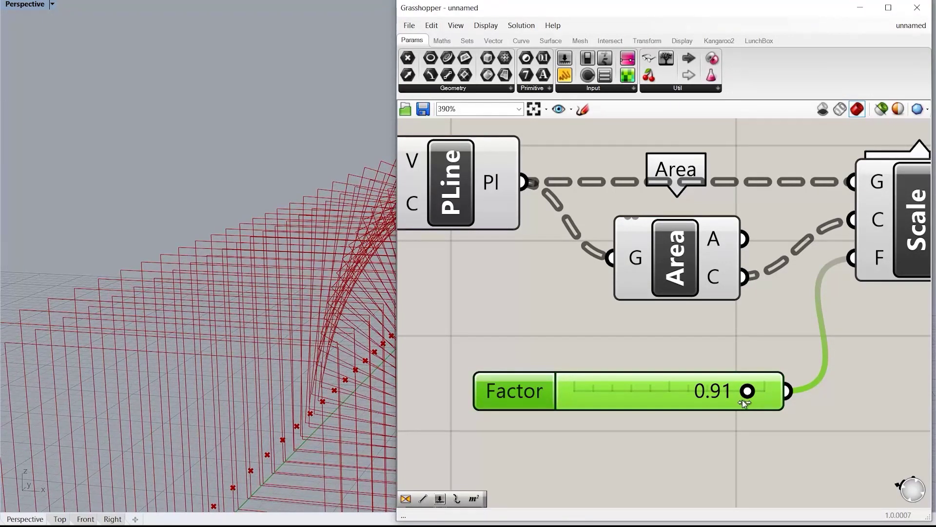
scroll(288, 300, down, 8)
scroll(289, 300, up, 5)
right_drag(297, 317, 273, 312)
scroll(332, 312, down, 3)
scroll(753, 303, down, 5)
Step: Turn off the preview of the PolyLine and Area components, selected together with the Factor slider
drag(770, 337, 519, 233)
middle_click(683, 304)
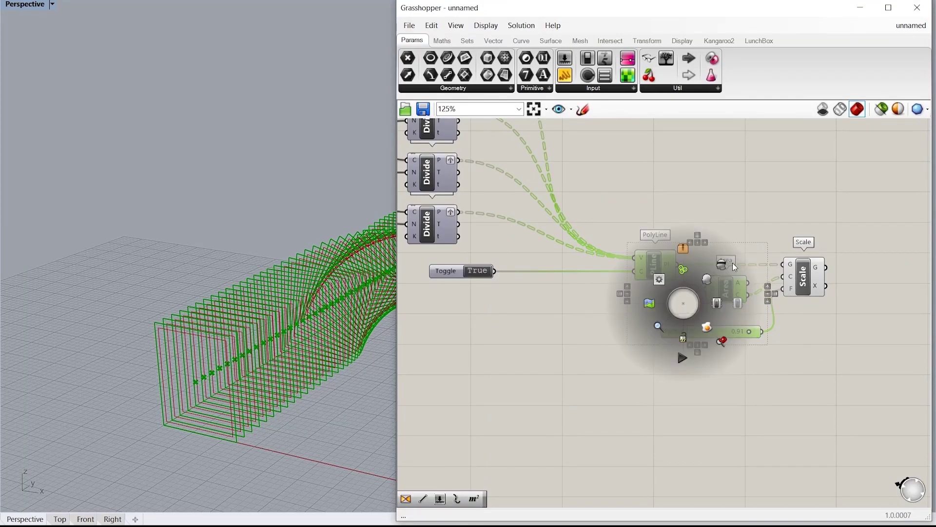
click(721, 267)
right_drag(765, 302, 680, 309)
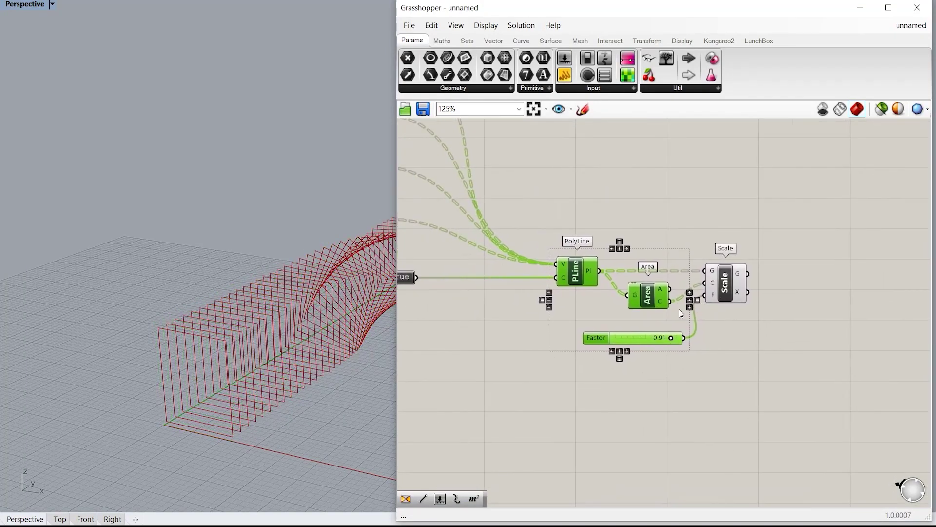
Step: Turn the PolyLine preview back on and hide only the Area component's preview
middle_click(589, 277)
click(634, 250)
right_drag(634, 249, 601, 239)
click(652, 365)
drag(644, 393, 582, 292)
middle_click(581, 291)
click(616, 257)
Step: Move the Area, Scale and Factor slider components together to a spot lower than PolyLine
scroll(710, 247, up, 2)
scroll(286, 380, up, 4)
mouse_move(135, 436)
right_down()
mouse_move(130, 417)
mouse_move(135, 425)
mouse_move(188, 414)
mouse_move(138, 421)
right_up()
drag(749, 409, 512, 225)
drag(557, 290, 572, 348)
click(878, 329)
right_drag(725, 393, 647, 385)
scroll(647, 384, down, 1)
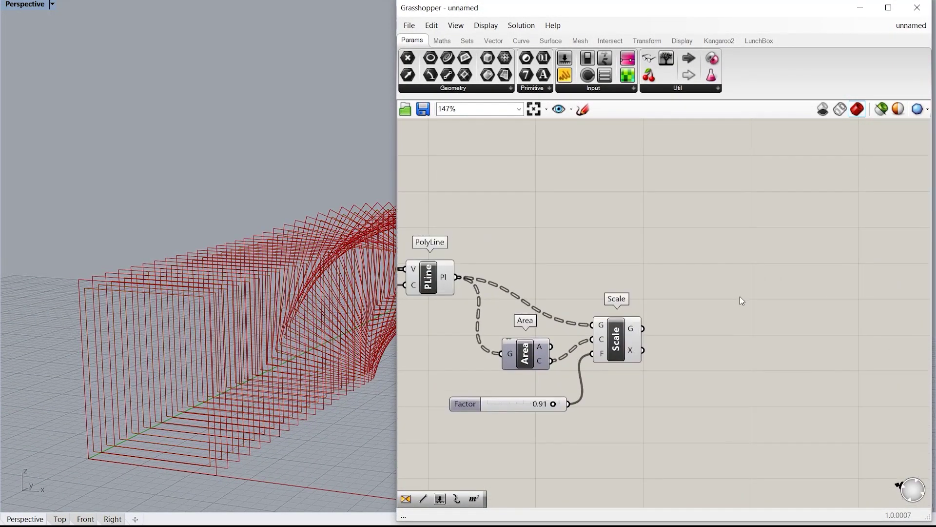
Step: Add a Boundary Surfaces component and place it beyond Scale, roughly level with PolyLine
double_click(744, 310)
text(boun)
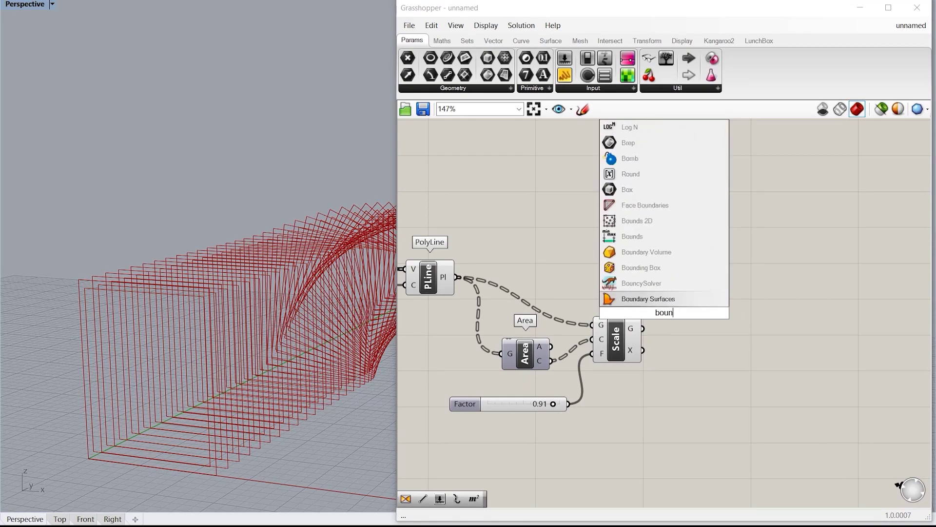
text(darysrf)
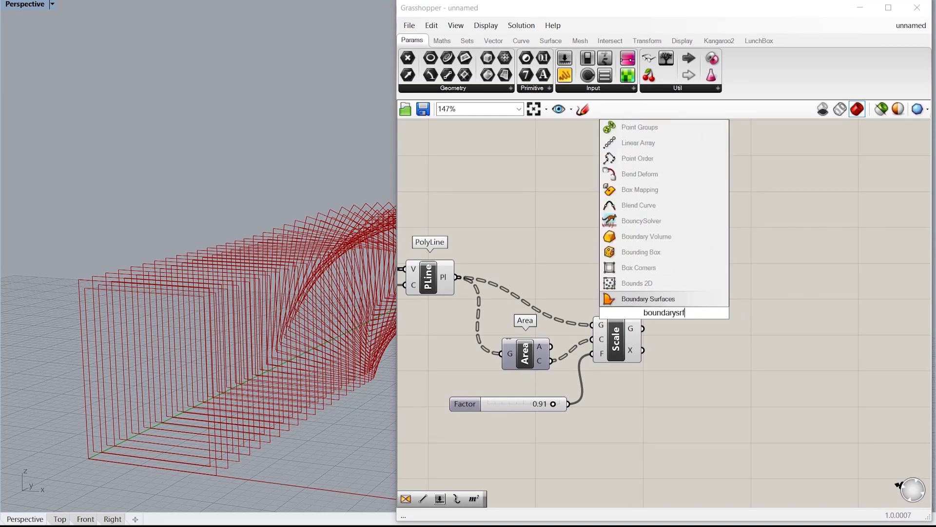
key(Return)
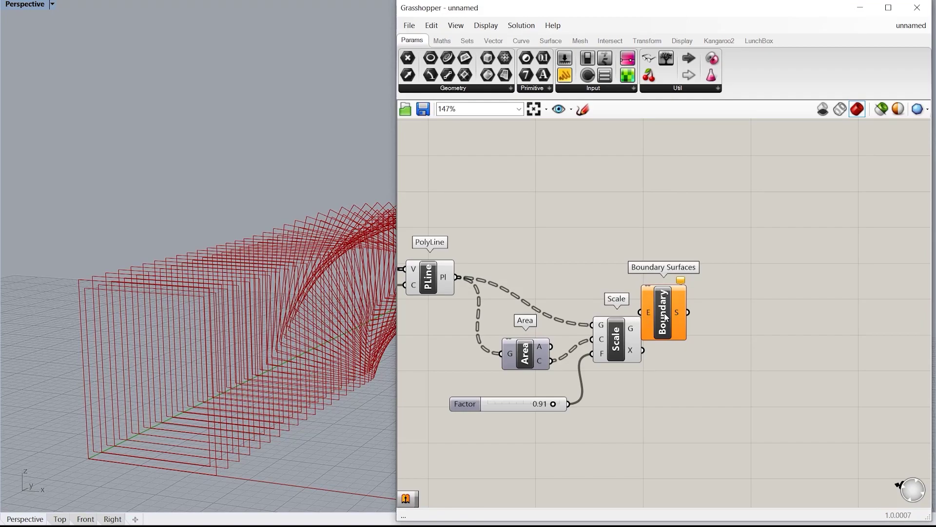
drag(661, 312, 763, 303)
Step: Connect both PolyLine's Pl output and Scale's G output to the E input of Boundary Surfaces
drag(458, 277, 771, 297)
shift+drag(647, 330, 788, 283)
click(733, 349)
scroll(111, 346, down, 3)
right_drag(191, 266, 170, 282)
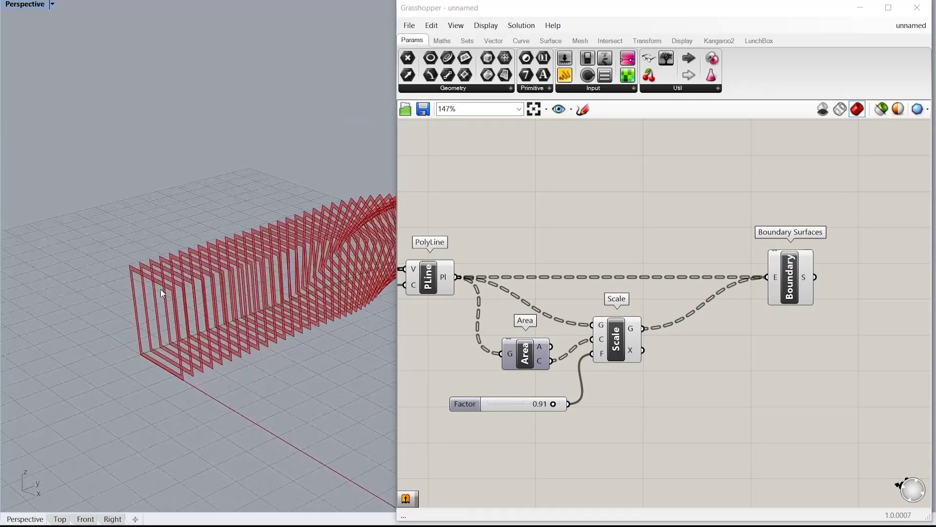
scroll(171, 282, up, 8)
Step: Add an Extrude component beyond Boundary Surfaces and connect the S output to its B input
scroll(766, 294, up, 2)
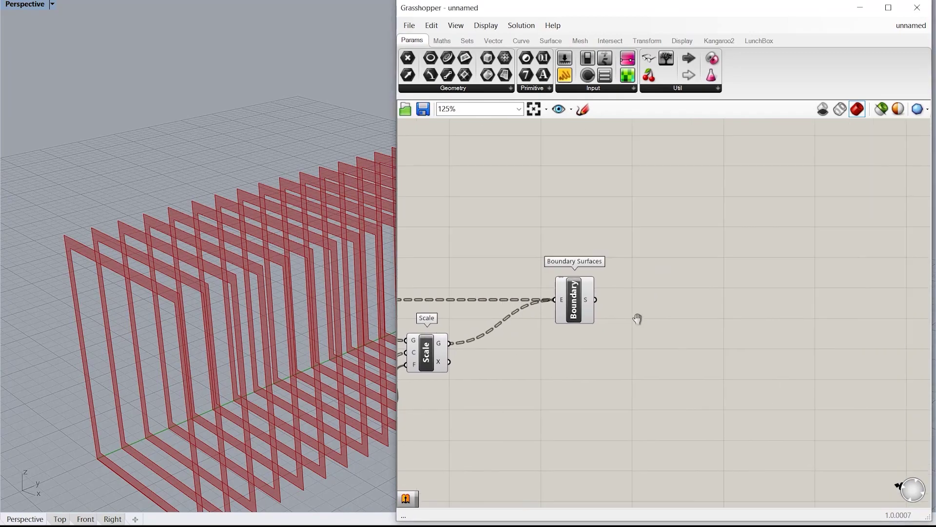
double_click(628, 312)
text(exstrude)
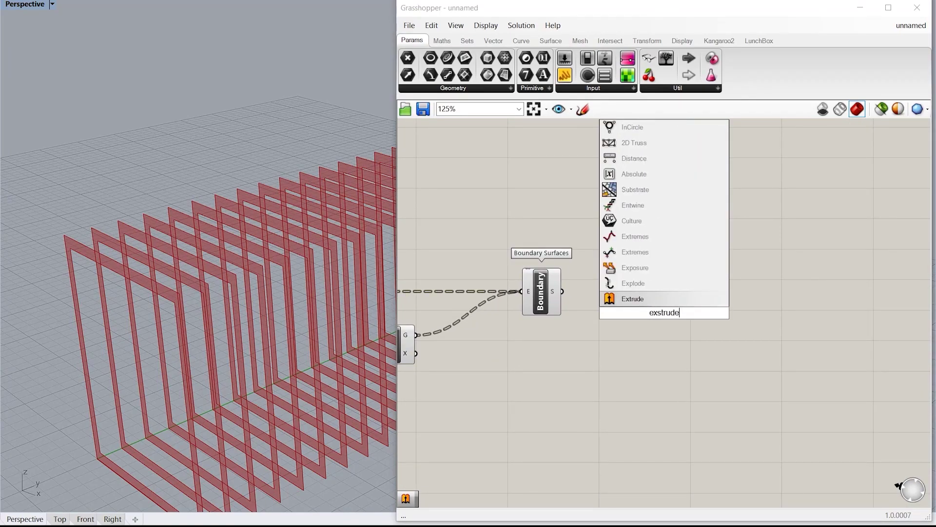
key(Return)
drag(626, 312, 681, 363)
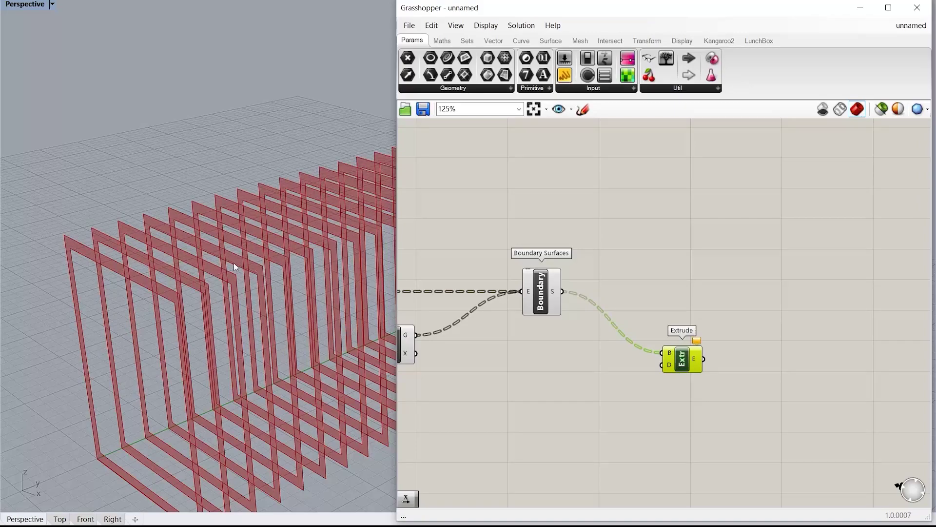
Step: Add a Unit Y vector component before Extrude and connect its V output to Extrude's D input
scroll(246, 267, down, 8)
right_drag(338, 324, 245, 408)
scroll(147, 426, down, 4)
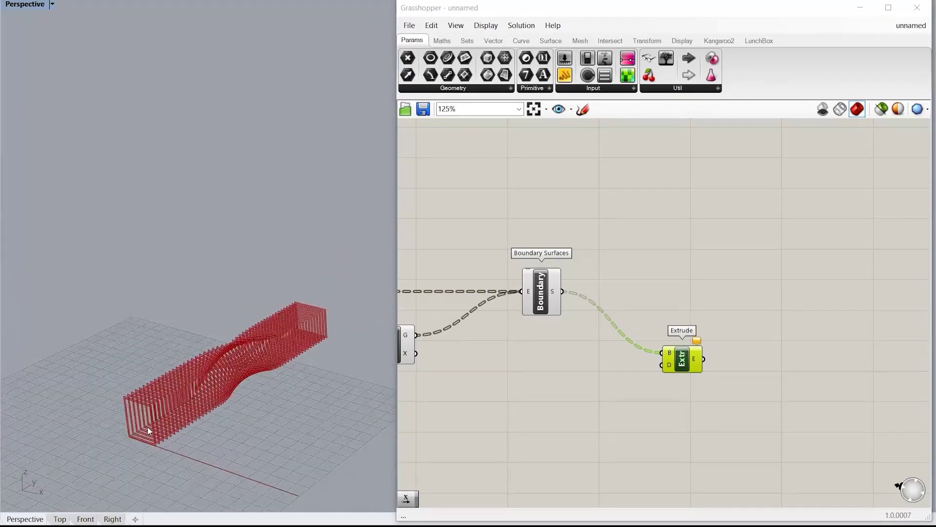
scroll(147, 426, up, 5)
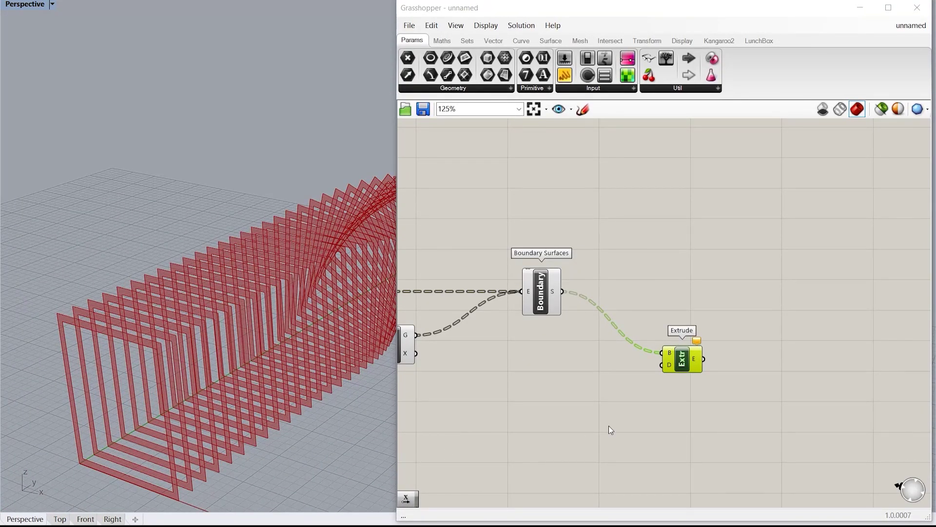
scroll(618, 370, up, 1)
double_click(664, 311)
text(y)
key(Return)
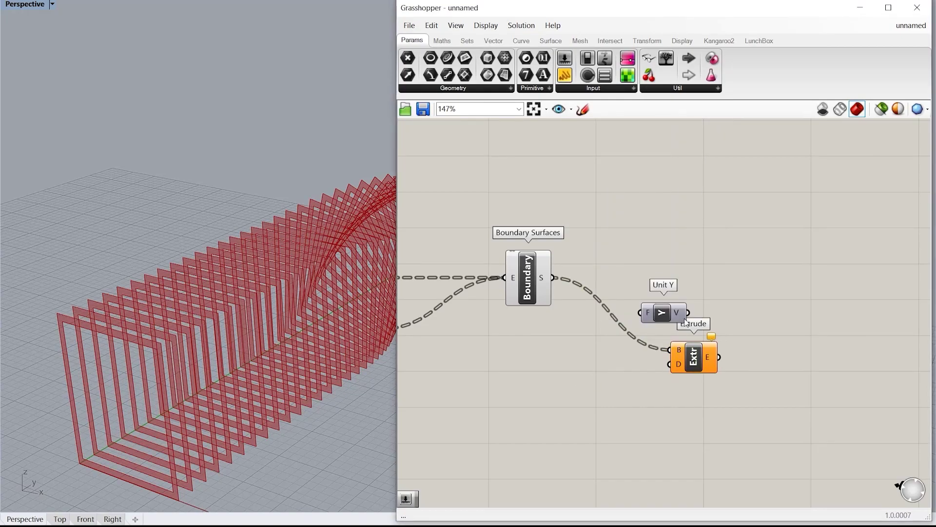
drag(664, 315, 587, 369)
Step: Add a number slider of 1.02 and connect it to Unit Y's F input
double_click(482, 392)
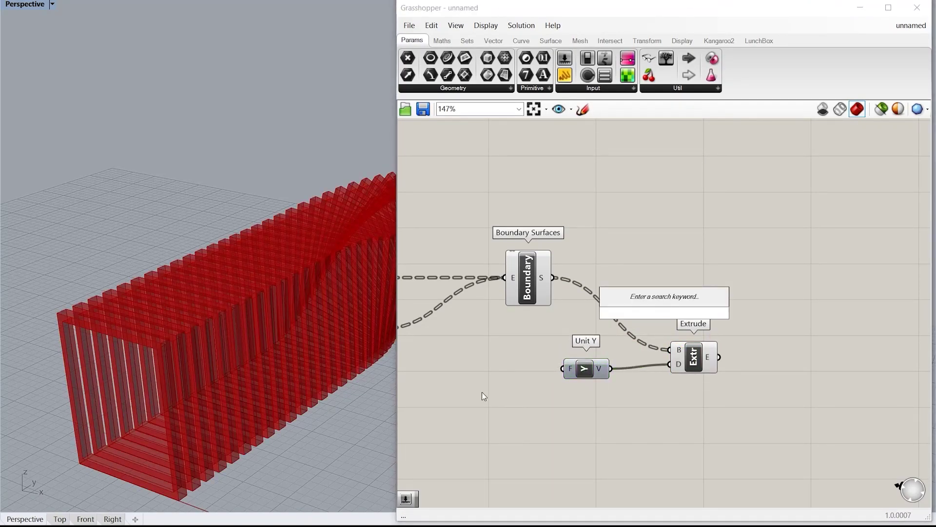
text(1.02)
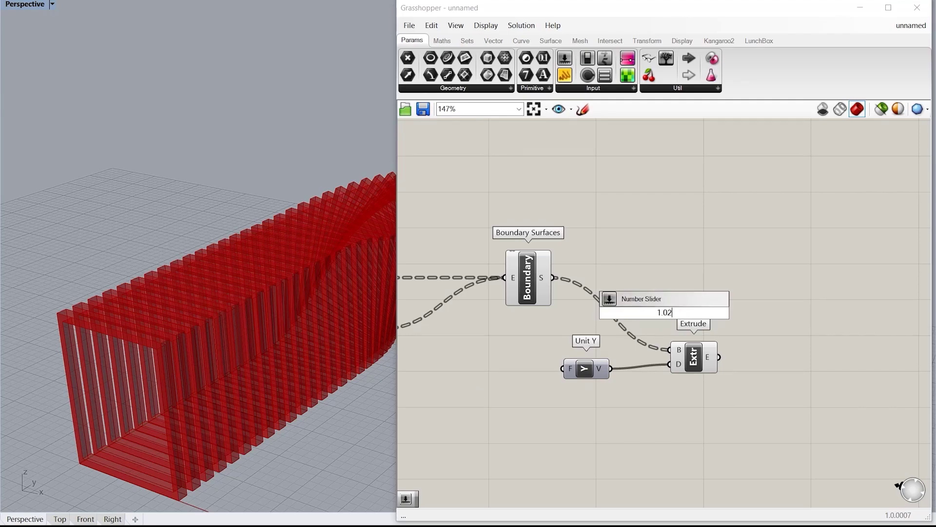
key(Return)
drag(684, 320, 518, 371)
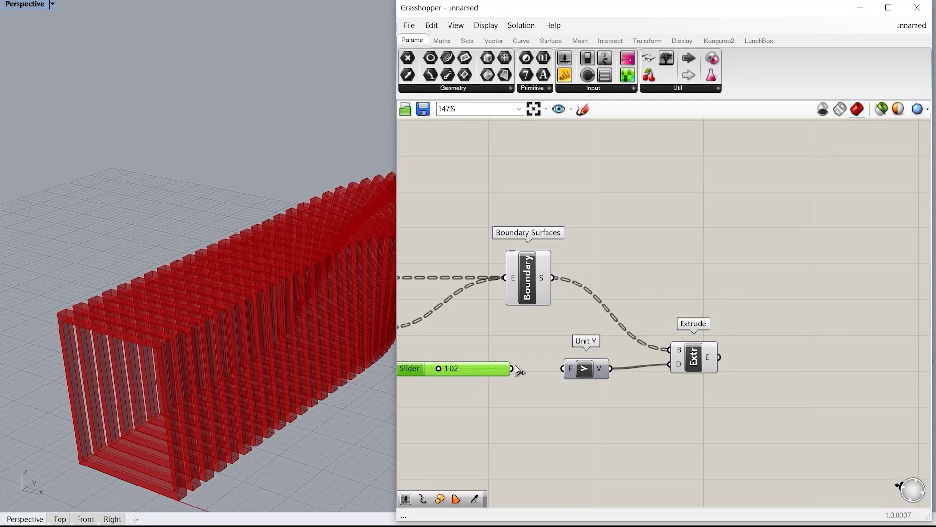
Step: Set Unit Y's Factor slider to 1.42 and inspect the extruded frames from several angles
right_drag(247, 363, 83, 345)
scroll(137, 261, up, 5)
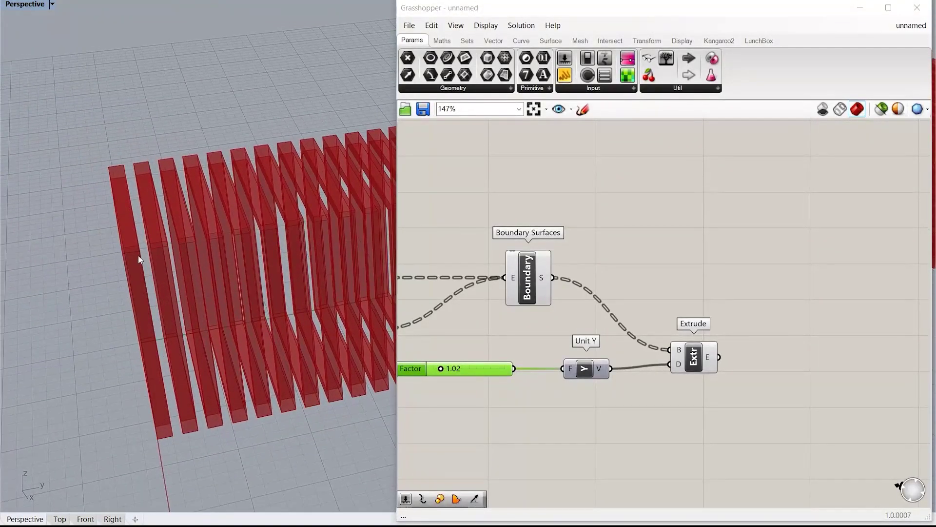
scroll(440, 374, up, 8)
mouse_move(439, 357)
mouse_down()
mouse_move(480, 360)
mouse_move(452, 357)
mouse_up()
scroll(37, 317, down, 6)
scroll(37, 317, down, 2)
right_drag(37, 317, 109, 362)
scroll(153, 320, down, 4)
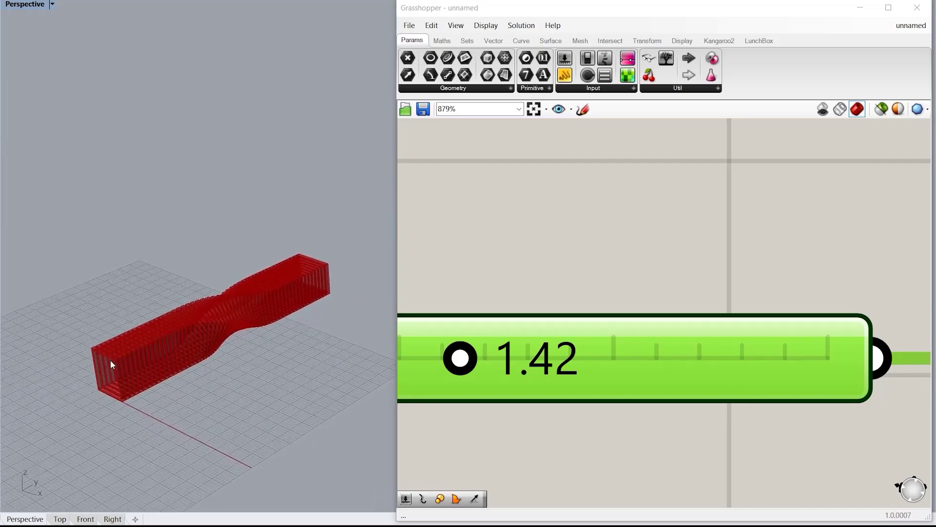
Step: Set Unit Y's Factor slider to 1.15
scroll(117, 361, up, 8)
scroll(444, 363, up, 1)
scroll(442, 364, down, 4)
right_drag(442, 365, 664, 301)
scroll(466, 338, up, 3)
drag(812, 273, 805, 272)
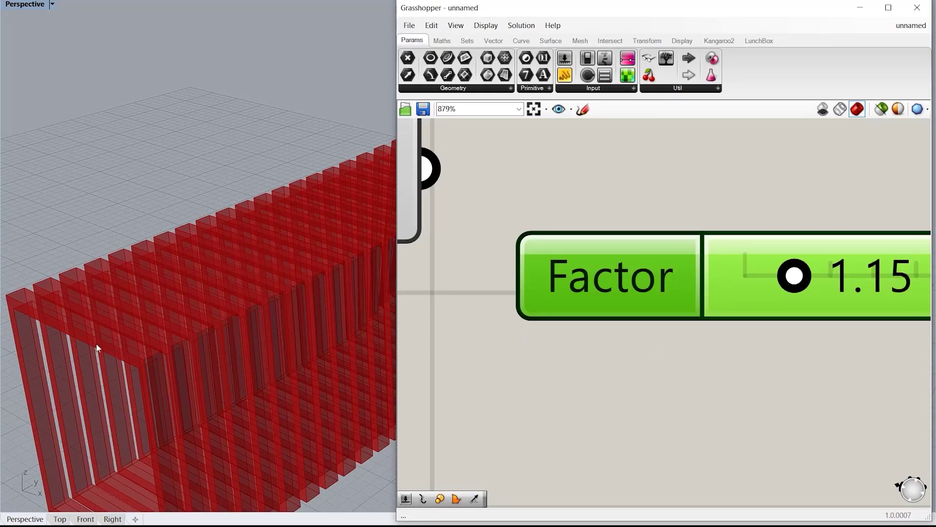
Step: Bake the Extrude component's geometry to the Default layer as a group
scroll(102, 352, down, 5)
right_drag(163, 325, 144, 317)
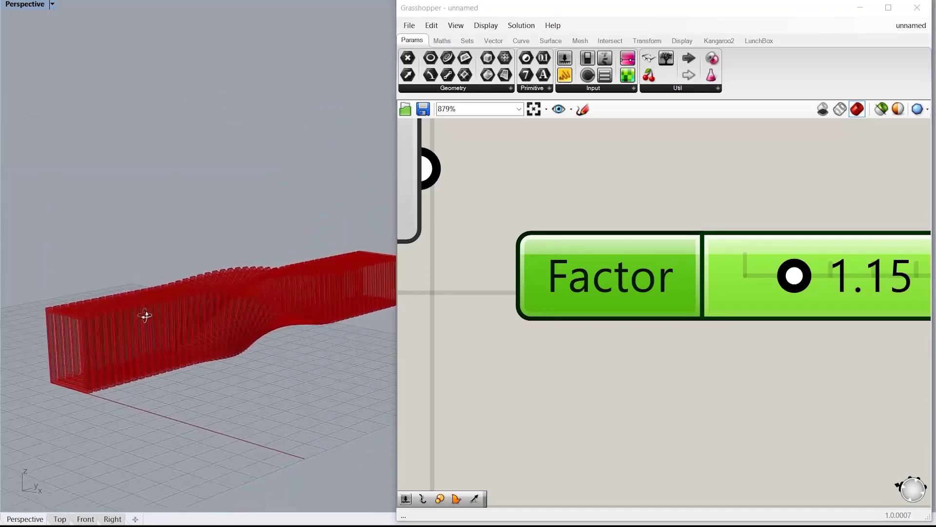
scroll(478, 295, down, 8)
scroll(693, 274, up, 3)
click(705, 306)
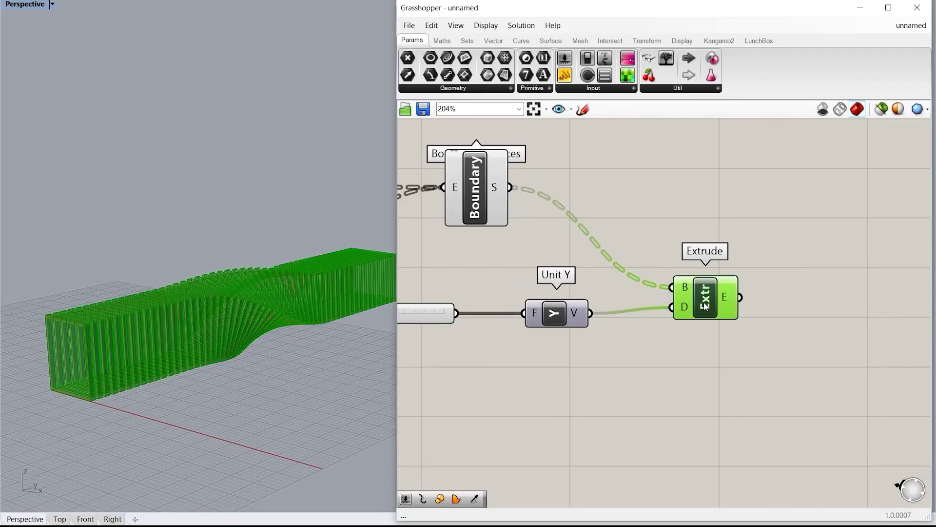
right_click(706, 305)
click(729, 351)
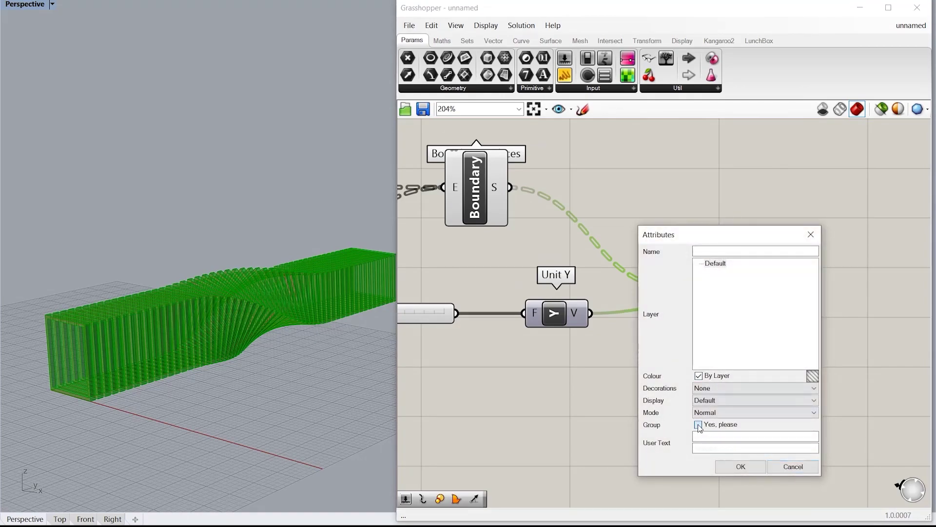
click(741, 466)
Step: Turn off the preview of the Boundary Surfaces, Unit Y and Extrude components
drag(798, 428, 500, 190)
middle_click(568, 283)
click(612, 246)
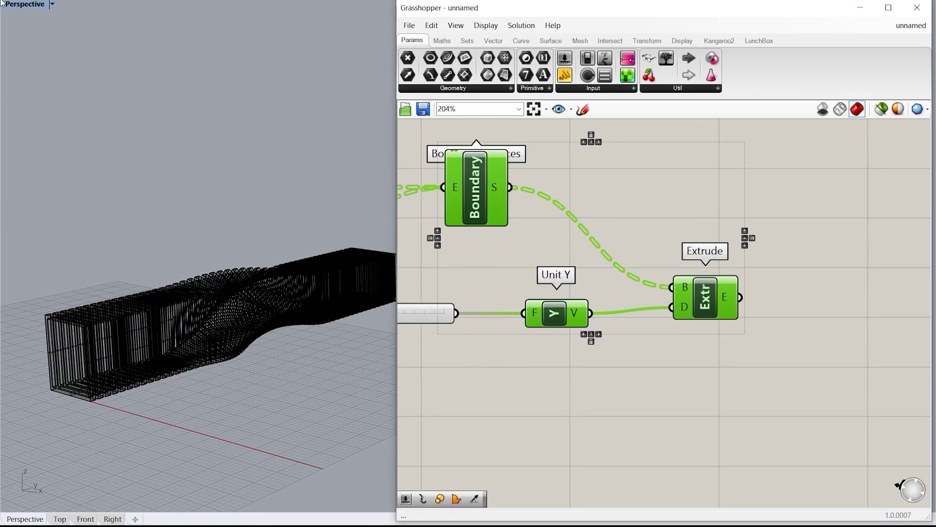
Step: Set the Perspective viewport's display mode to Shaded and look at the baked frames
click(52, 4)
click(31, 45)
scroll(96, 277, down, 2)
scroll(96, 281, up, 2)
Step: Set the Perspective viewport's display mode to Rendered and inspect the baked frames up close
click(52, 4)
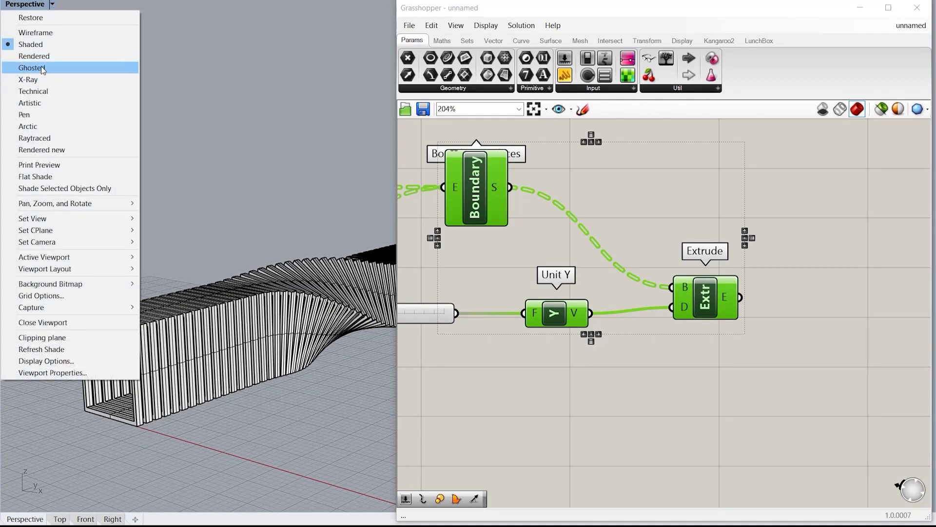
click(43, 57)
right_drag(281, 332, 176, 363)
scroll(161, 387, up, 5)
scroll(176, 360, down, 6)
scroll(92, 385, up, 7)
scroll(163, 336, down, 5)
scroll(162, 338, up, 2)
Step: Delete the baked frames and turn the preview of Boundary Surfaces and Extrude back on
click(163, 339)
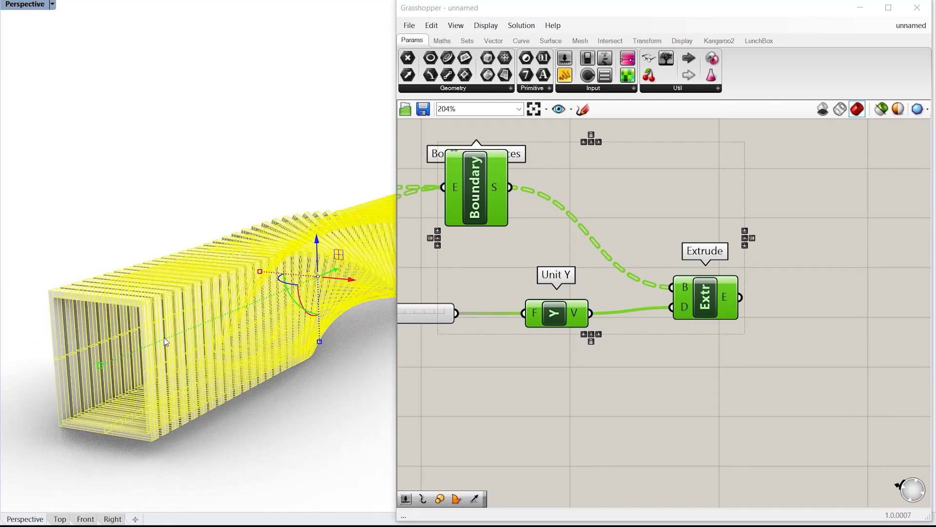
key(Delete)
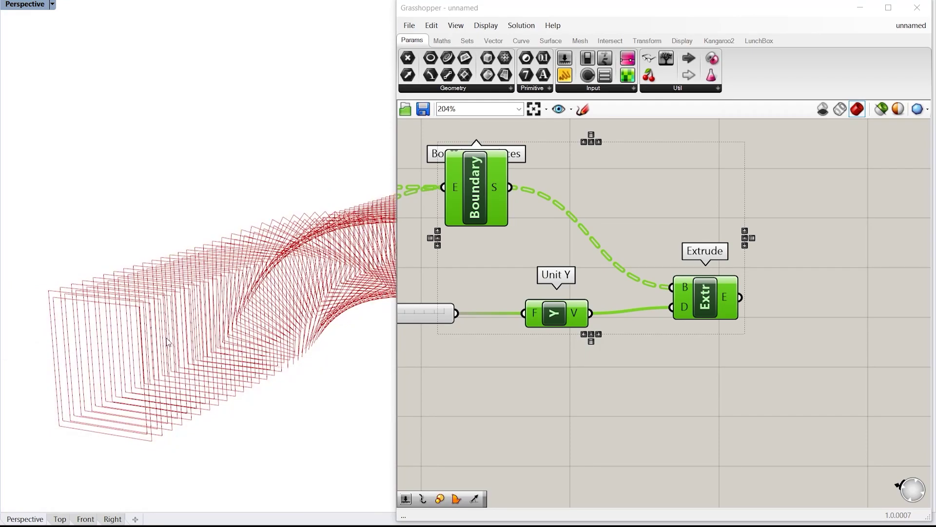
middle_click(708, 298)
click(732, 275)
click(671, 396)
Step: Set the Count slider feeding the four Divide Curve components to 87
right_drag(248, 369, 200, 376)
scroll(791, 341, down, 5)
scroll(537, 275, up, 2)
scroll(469, 288, up, 2)
scroll(470, 288, down, 2)
right_drag(437, 276, 667, 308)
scroll(555, 254, up, 4)
scroll(613, 341, up, 10)
drag(634, 343, 748, 355)
scroll(663, 275, down, 14)
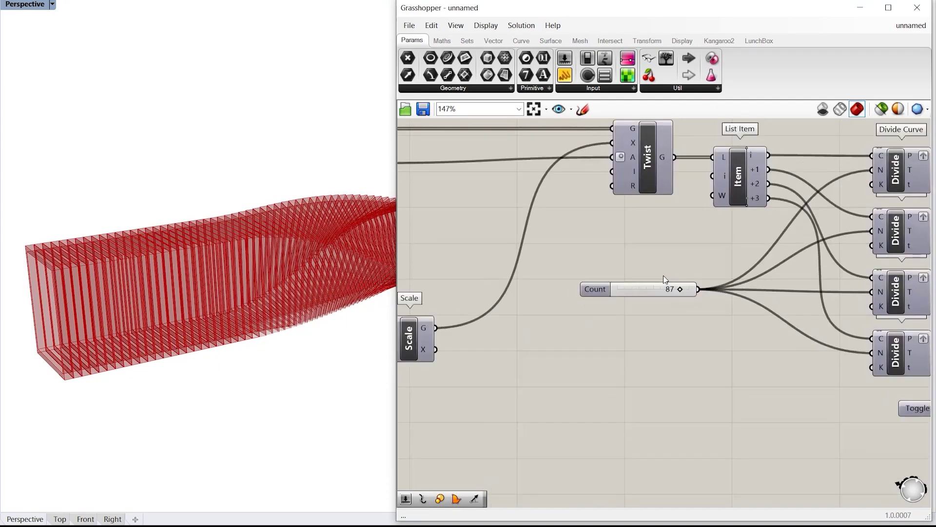
Step: Set Unit Y's Factor slider to 0.86 and review the thinner extruded frames in the Perspective view
scroll(685, 320, up, 4)
right_drag(685, 320, 488, 308)
scroll(609, 330, up, 2)
scroll(592, 326, up, 12)
drag(579, 346, 550, 347)
scroll(57, 262, up, 6)
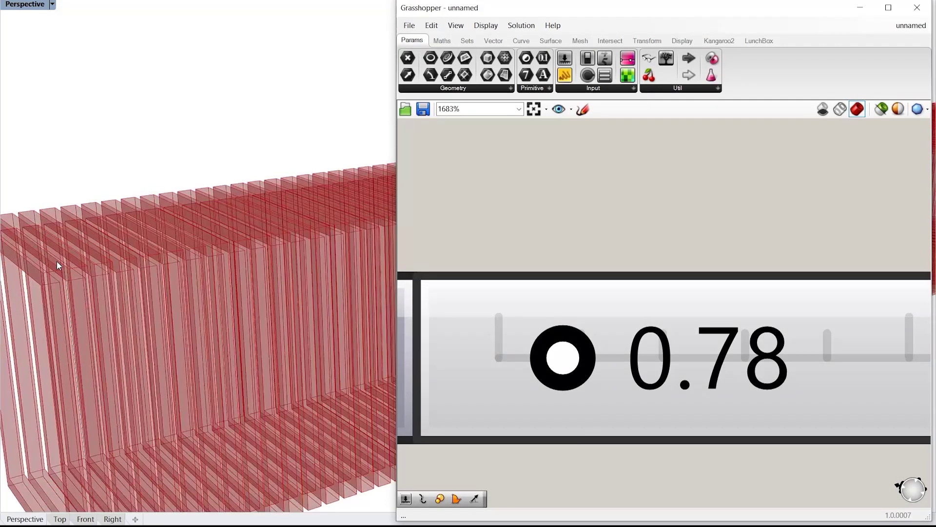
mouse_move(167, 302)
right_down()
mouse_move(169, 295)
mouse_move(167, 303)
right_up()
mouse_move(565, 368)
mouse_down()
mouse_move(581, 370)
mouse_move(568, 370)
mouse_up()
scroll(114, 210, down, 5)
right_drag(113, 209, 233, 290)
scroll(562, 301, down, 13)
scroll(731, 277, up, 3)
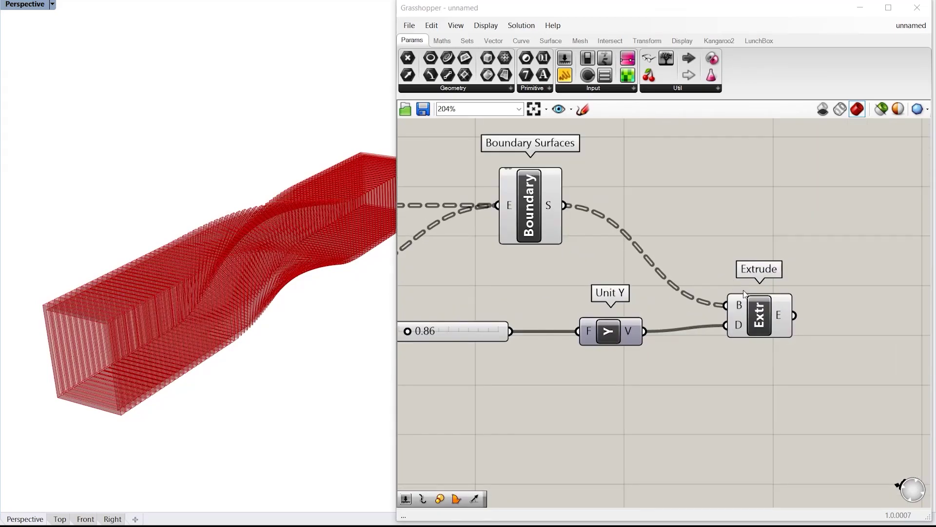
Step: Bake the Extrude component's frames into the Rhino document
click(764, 309)
right_click(763, 309)
click(785, 356)
click(746, 433)
click(773, 475)
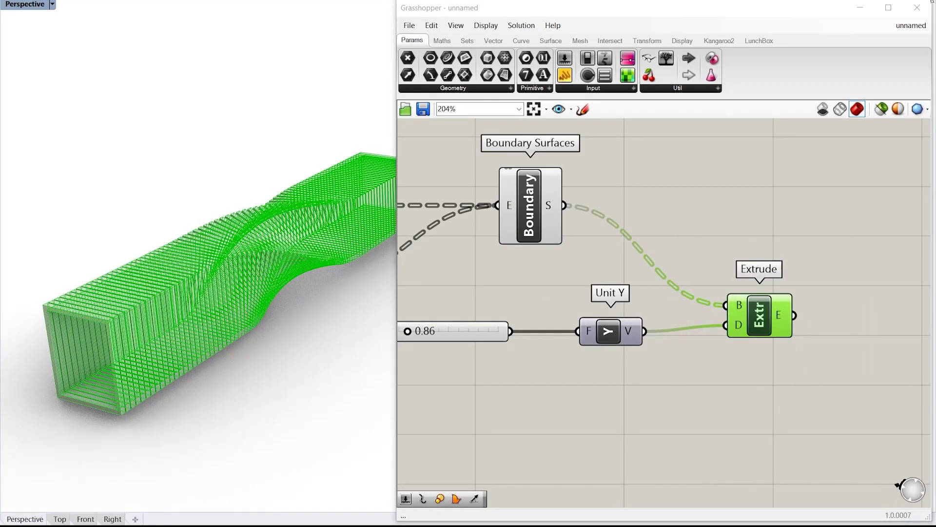
Step: Turn off the preview of the Unit Y and Extrude components
click(866, 244)
drag(857, 427, 561, 229)
middle_click(667, 310)
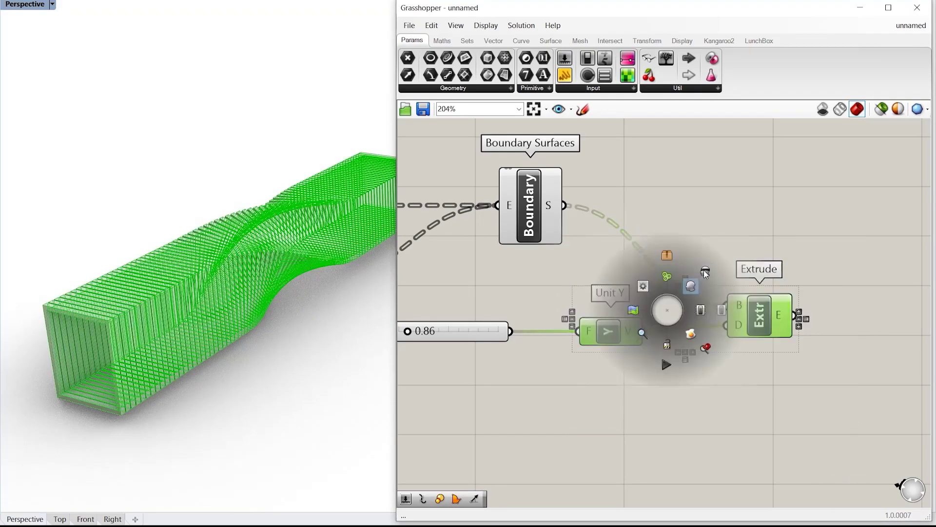
click(705, 274)
click(760, 226)
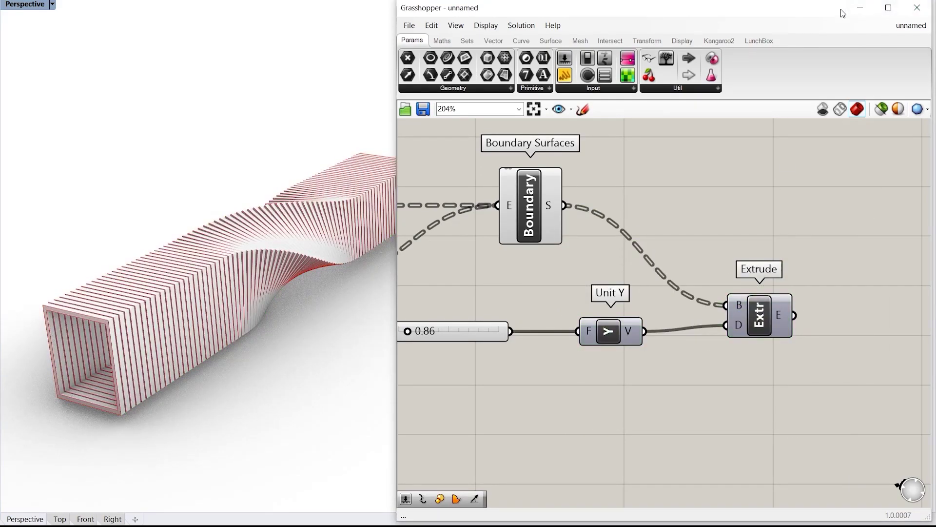
Step: Inspect the baked twisted frames in the Perspective viewport without the Grasshopper window in the way
click(860, 8)
scroll(627, 238, down, 5)
scroll(301, 235, up, 6)
right_drag(345, 369, 323, 350)
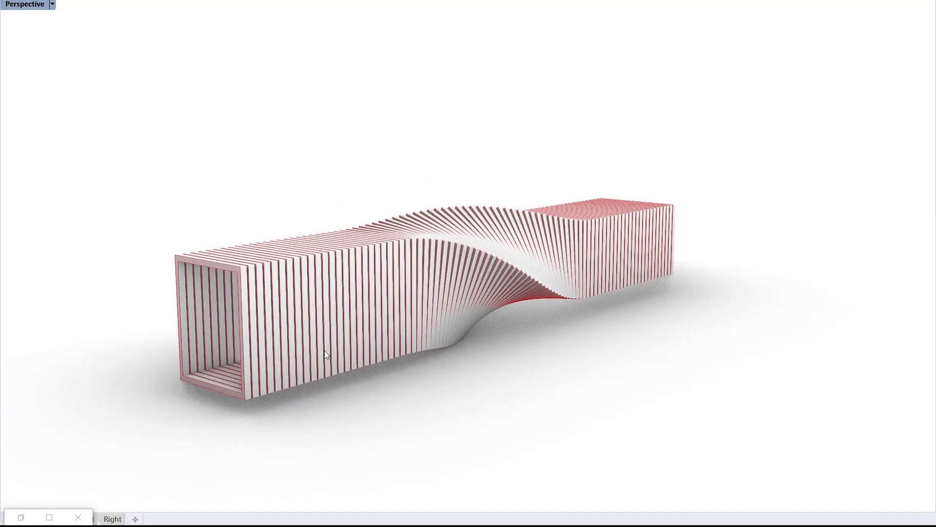
click(21, 517)
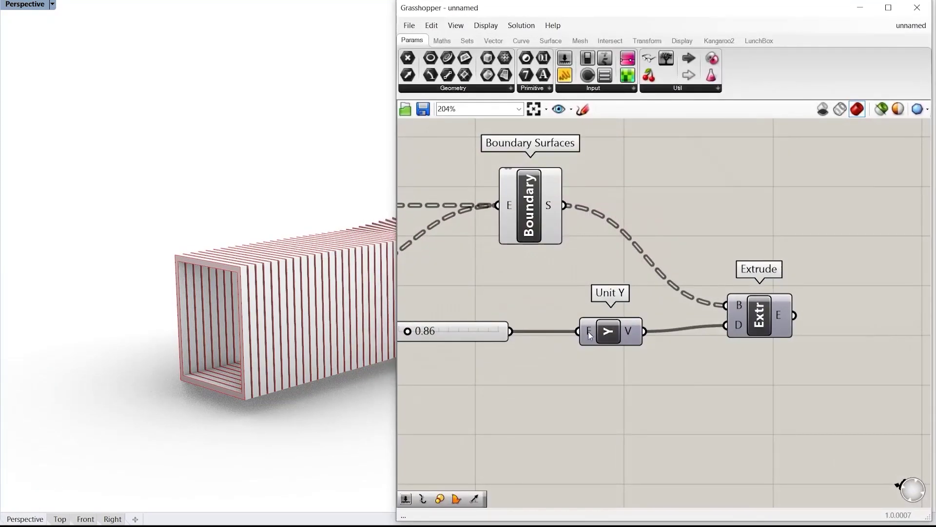
Step: Turn off the preview of all components in the definition and view only the baked frames in the Perspective viewport
scroll(875, 246, down, 3)
drag(853, 370, 692, 349)
drag(840, 393, 370, 107)
middle_click(676, 312)
click(728, 253)
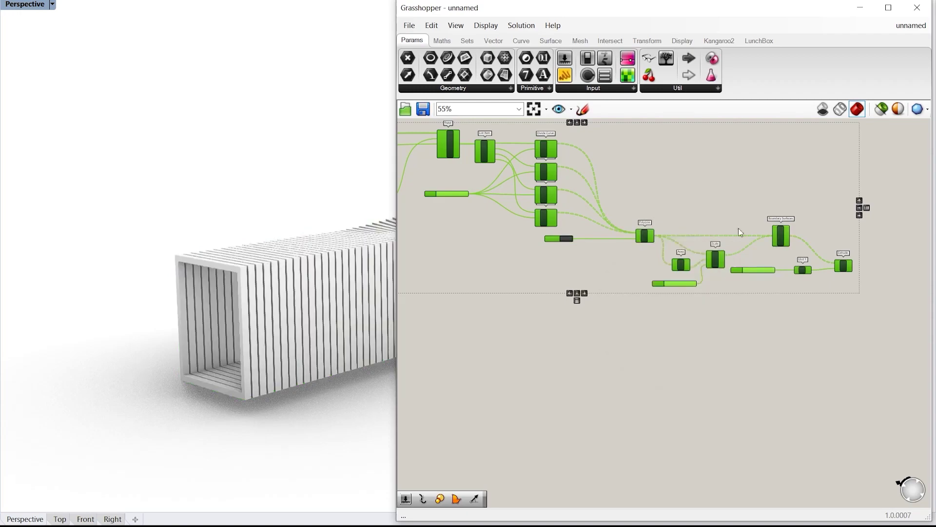
click(861, 8)
right_drag(383, 264, 401, 330)
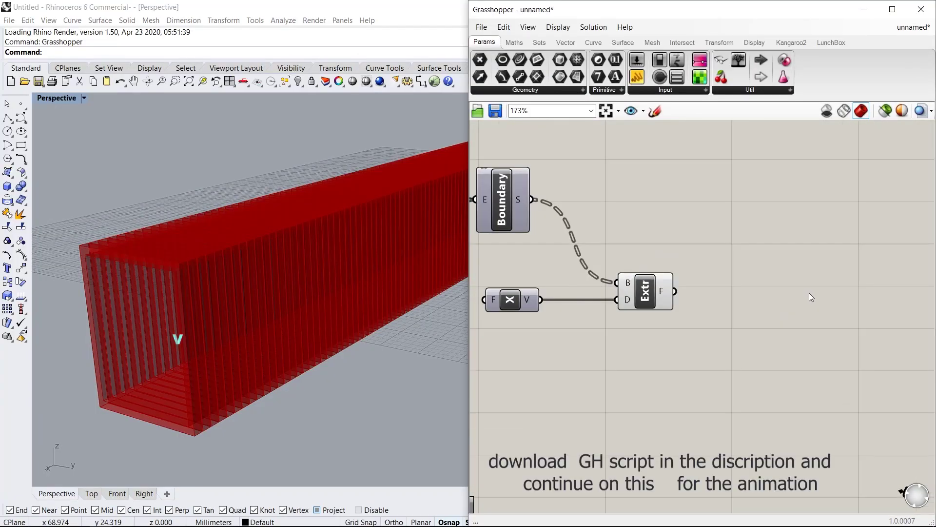
Step: Add a Custom Preview component beside Extrude and connect Extrude's E output to its G input
right_drag(809, 293, 731, 292)
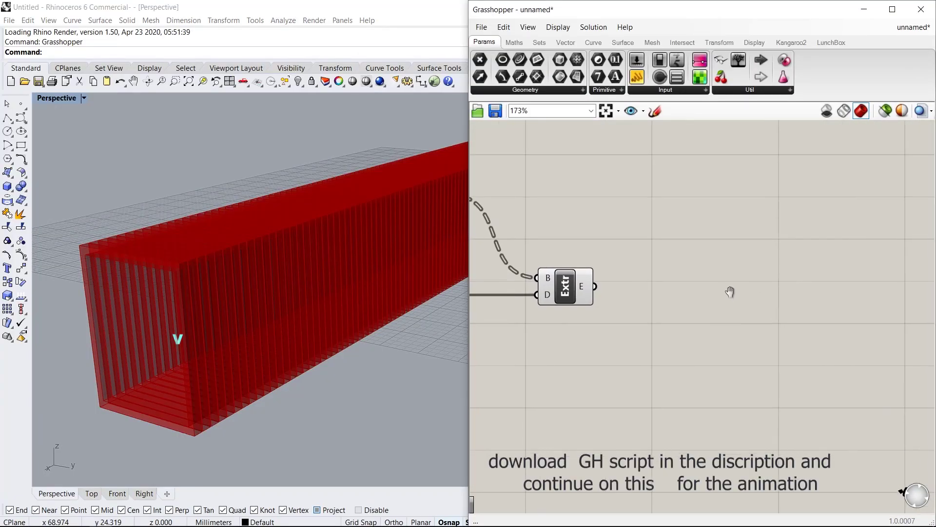
double_click(730, 292)
text(pr)
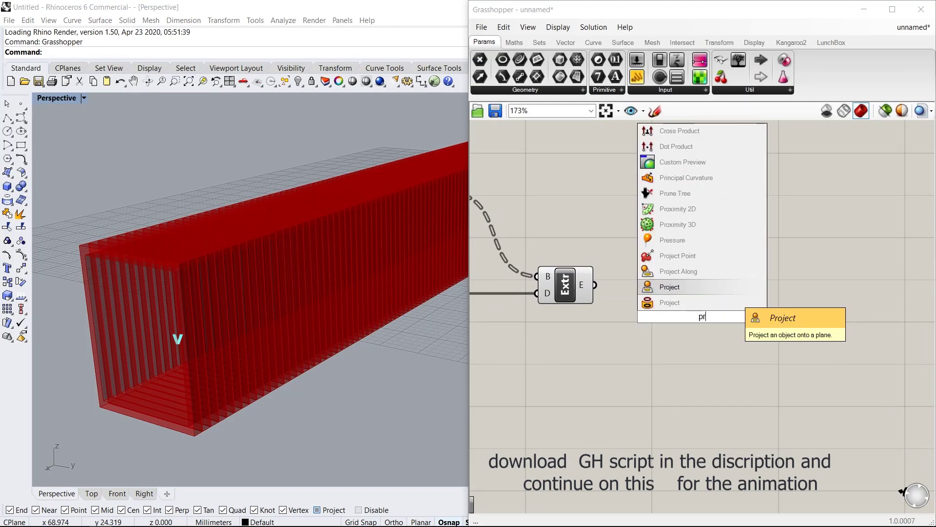
text(eview)
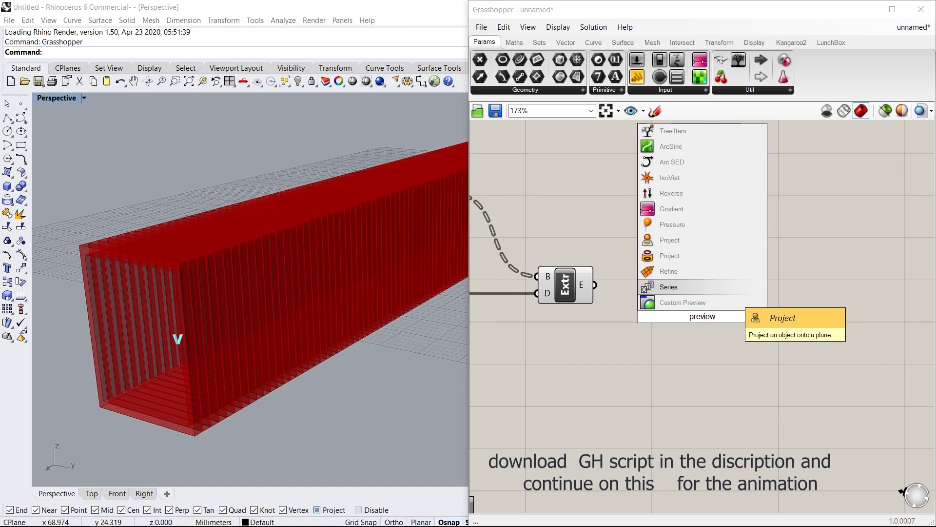
click(725, 304)
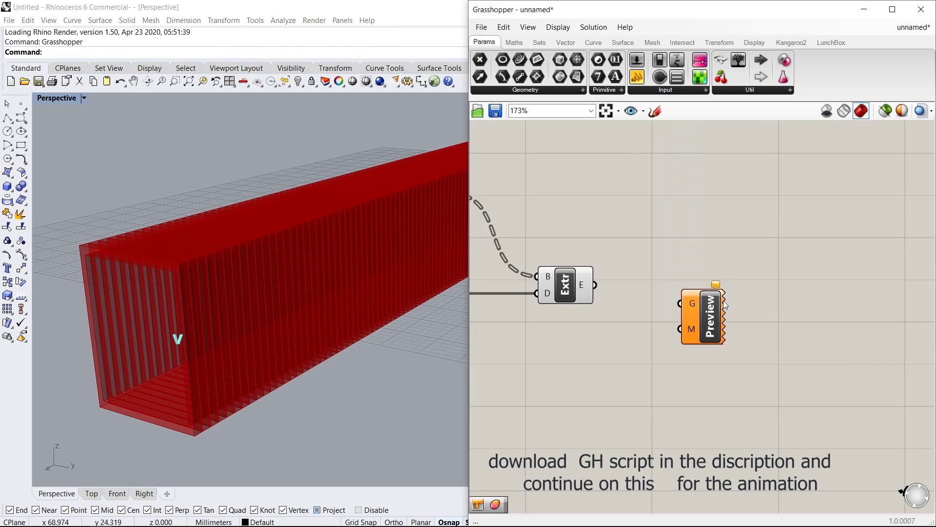
drag(692, 293, 736, 301)
Step: Turn off the preview of the Extrude component
drag(621, 416, 548, 283)
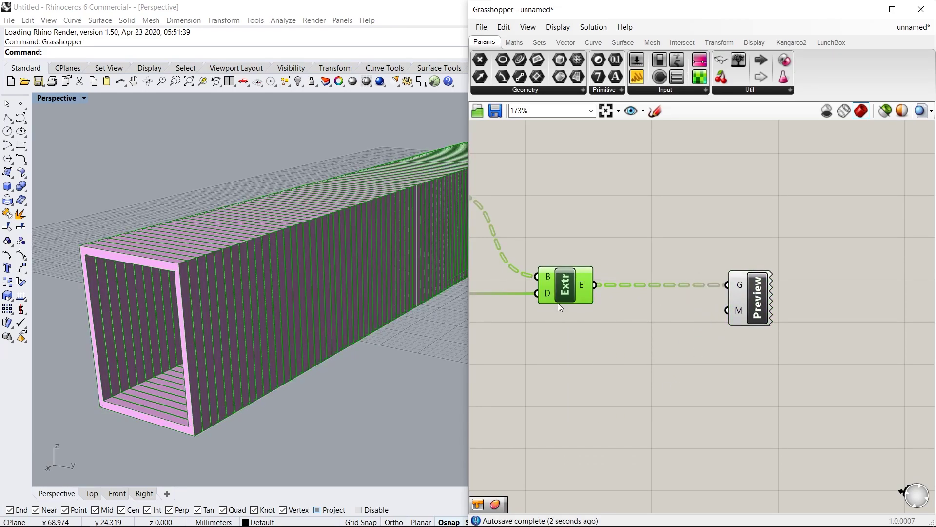
middle_click(560, 305)
scroll(578, 293, up, 1)
click(604, 271)
Step: Add a white Colour Swatch below Extrude and connect it to Custom Preview's M input
double_click(607, 324)
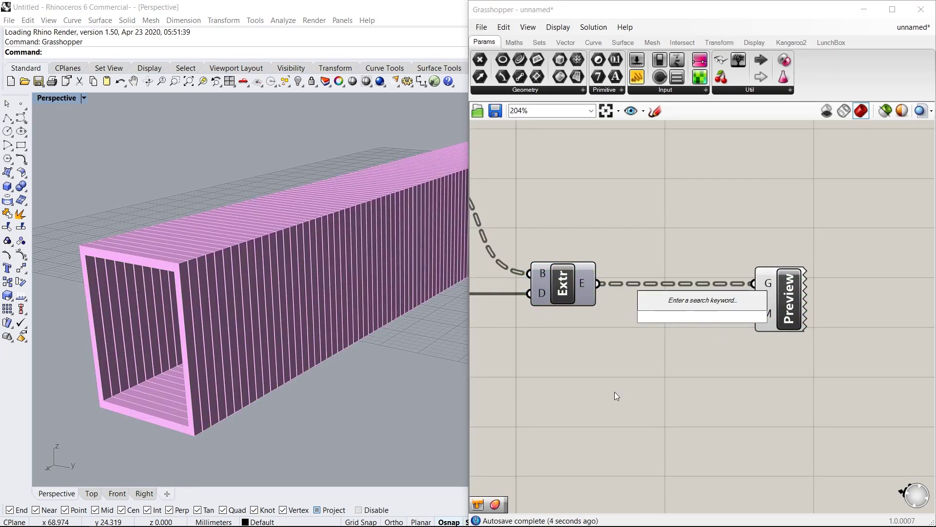
text(swatch)
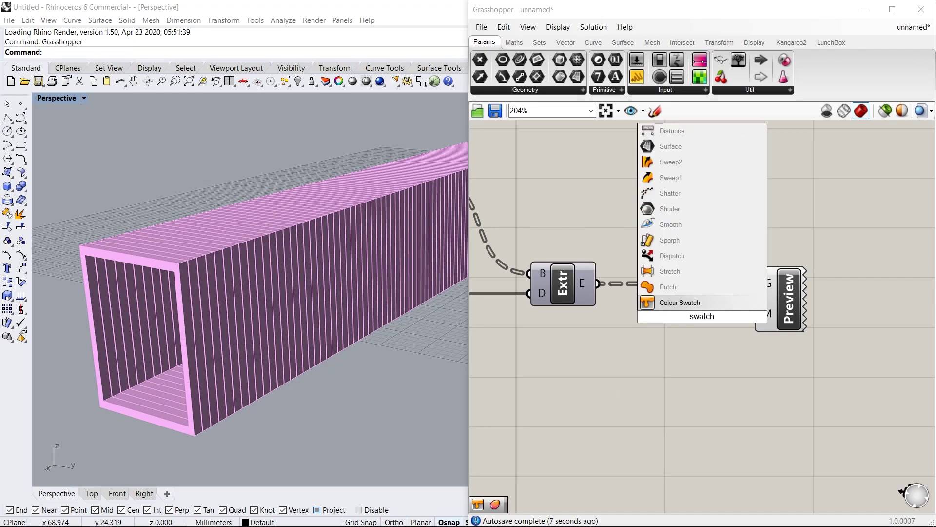
key(Return)
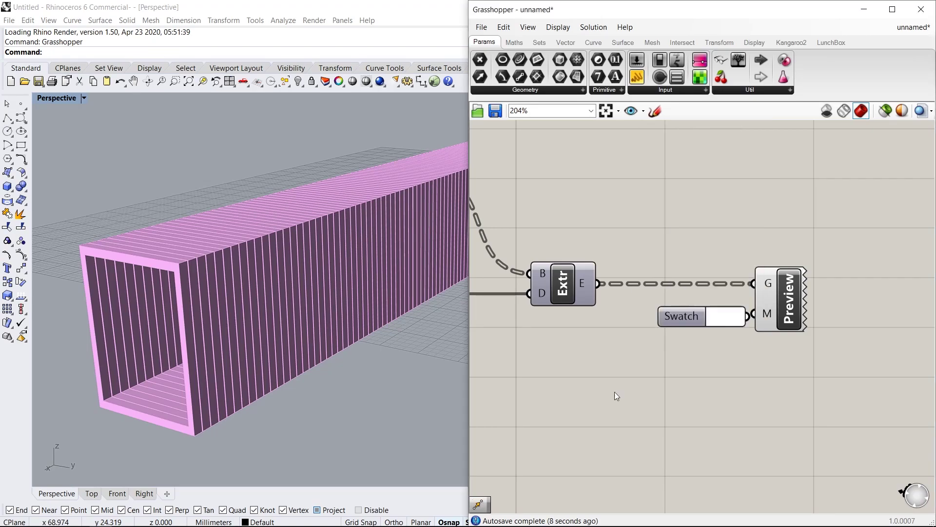
drag(724, 316, 755, 315)
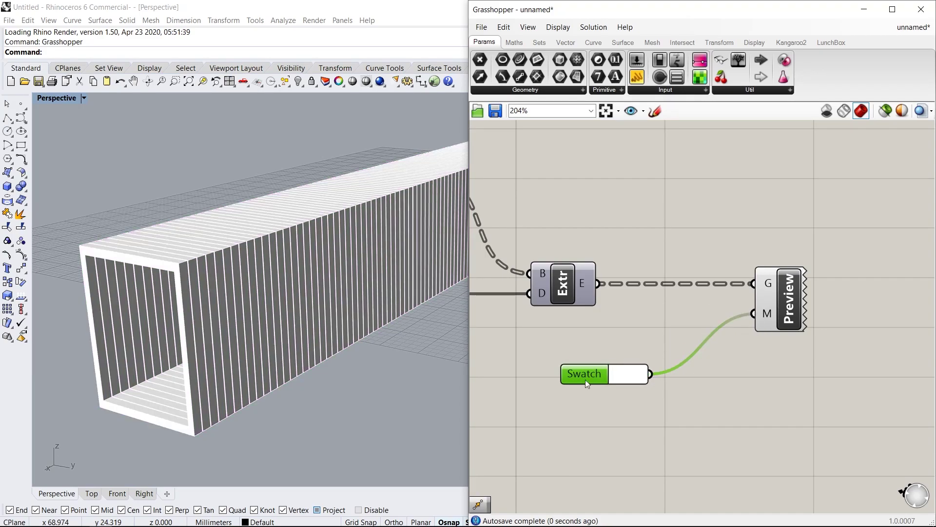
Step: Set the Perspective viewport's display mode to Rendered and frame the whole tube of frames in view
mouse_move(140, 361)
right_down()
mouse_move(168, 362)
mouse_move(146, 361)
right_up()
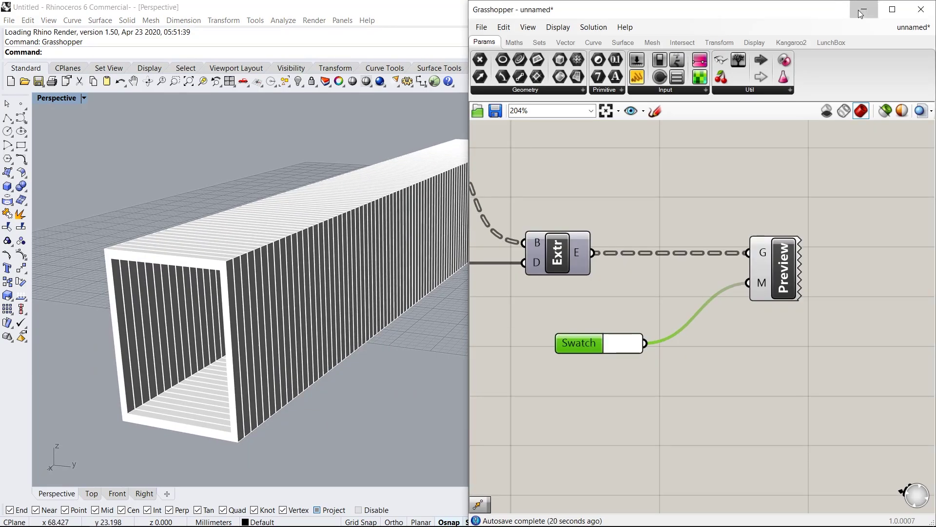
click(864, 10)
right_drag(314, 292, 275, 297)
click(84, 98)
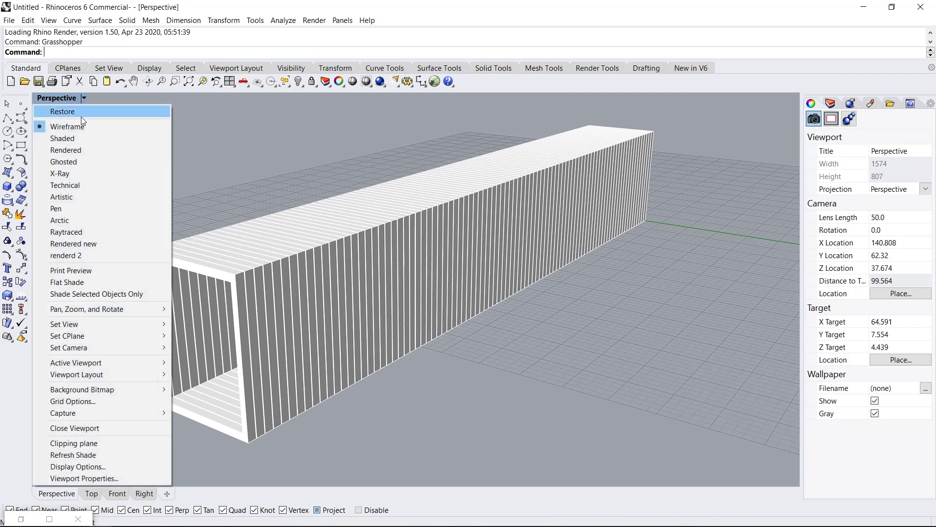
click(86, 149)
scroll(262, 239, down, 2)
scroll(270, 270, up, 2)
shift+right_drag(269, 270, 303, 273)
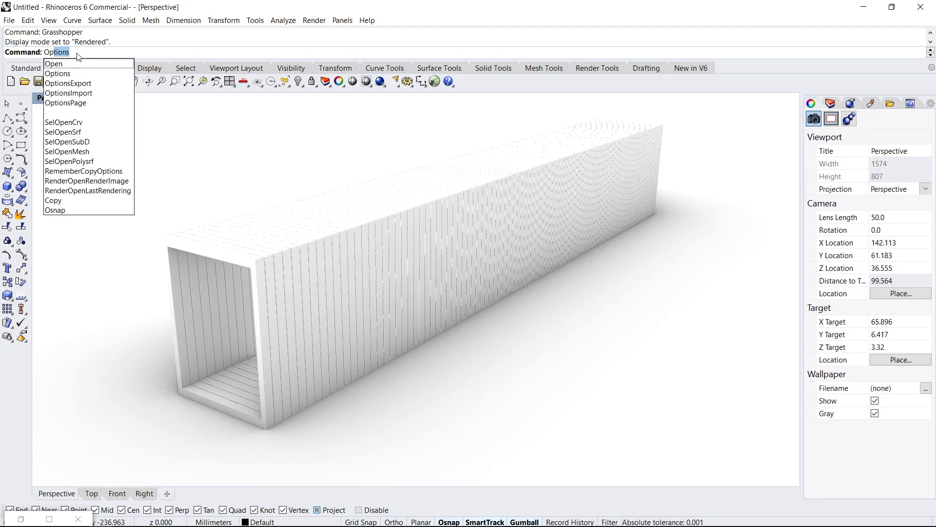
Step: Open the Display Modes settings in Rhino Options and duplicate the Rendered display mode
key(Return)
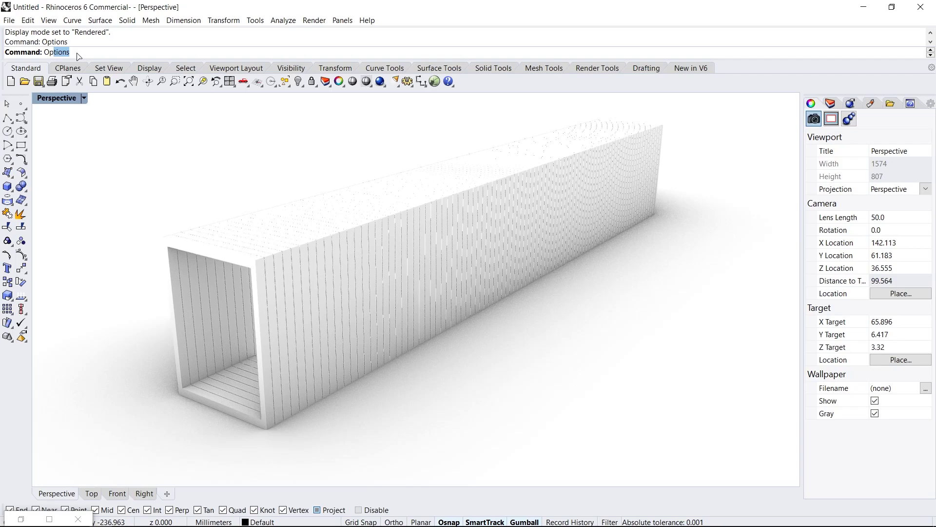
double_click(510, 453)
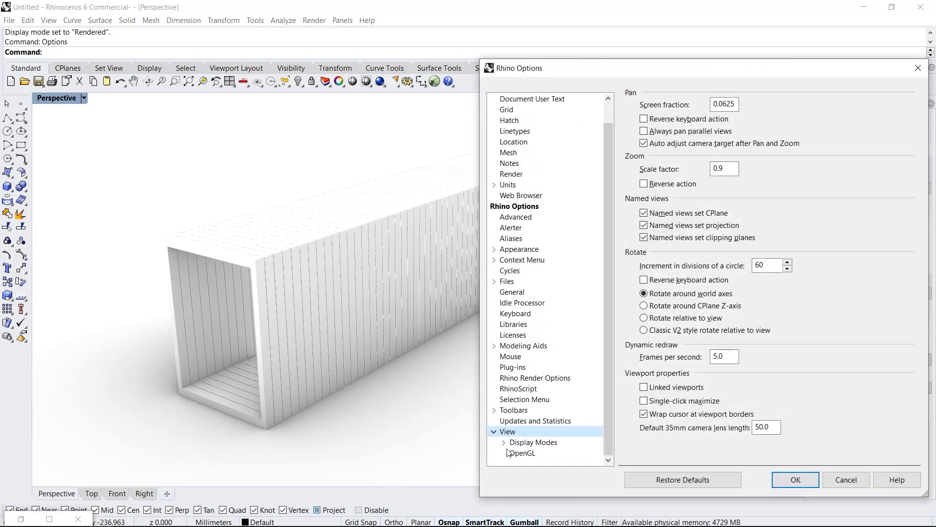
click(528, 444)
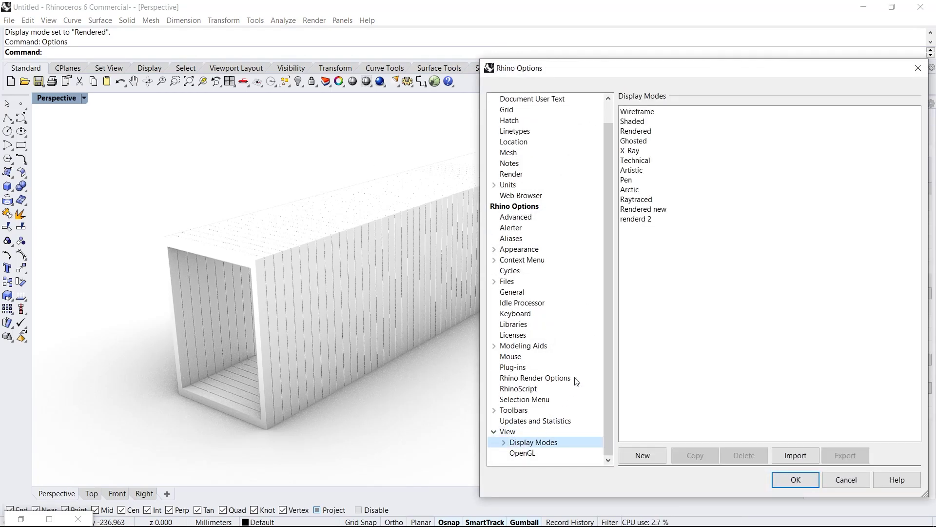
click(644, 131)
click(695, 455)
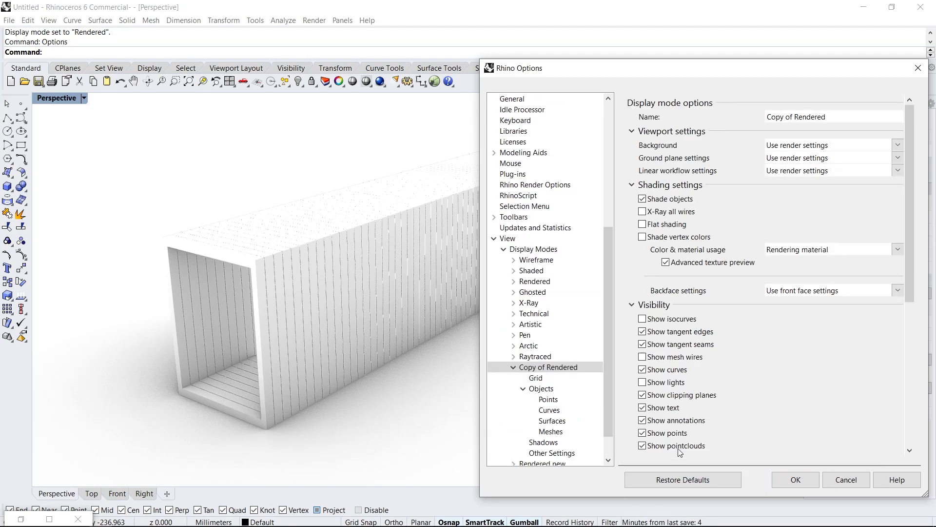
Step: Name the copied display mode "renderd new", accept the options and apply that mode to the Perspective viewport
click(826, 114)
click(826, 114)
drag(825, 114, 746, 113)
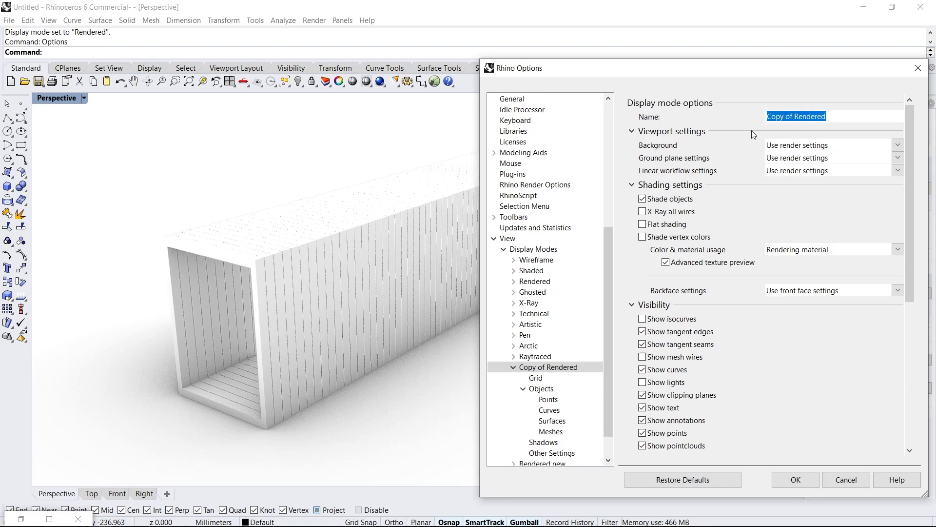
text(renderd new)
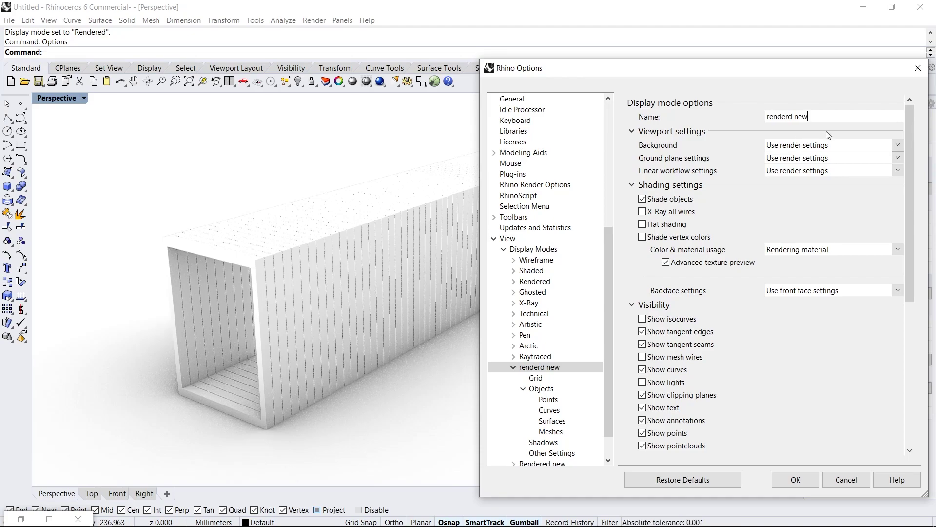
click(788, 213)
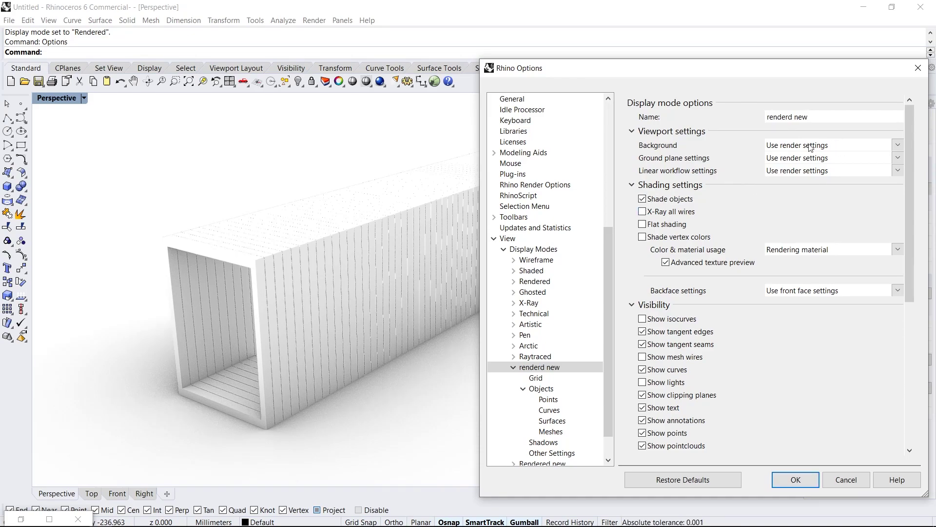
click(798, 482)
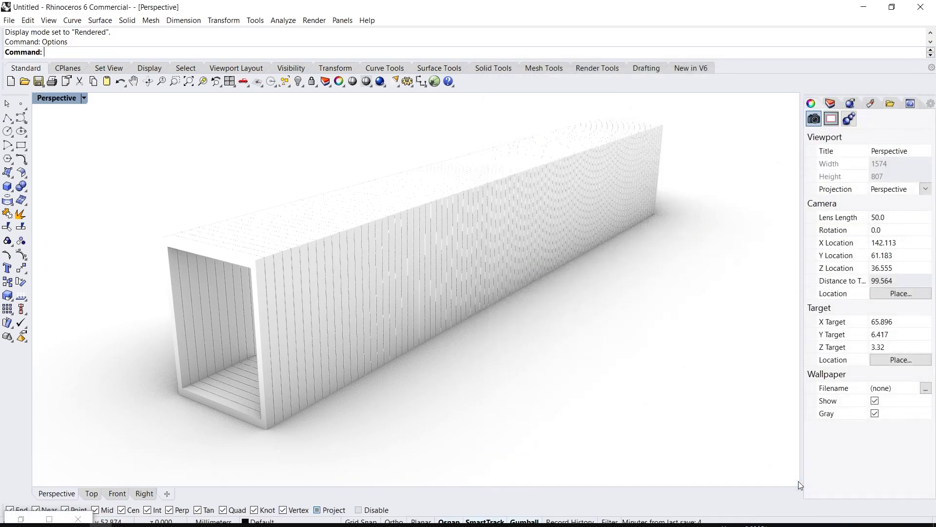
click(84, 98)
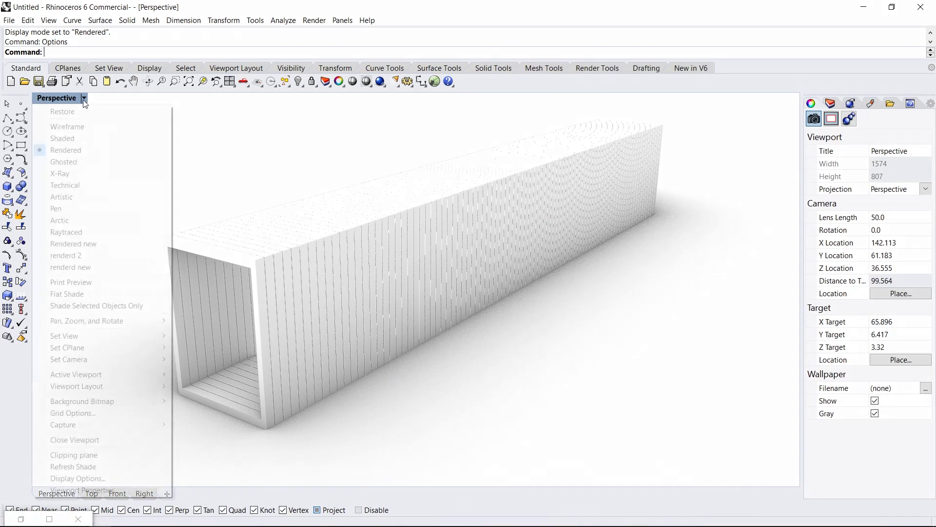
click(84, 271)
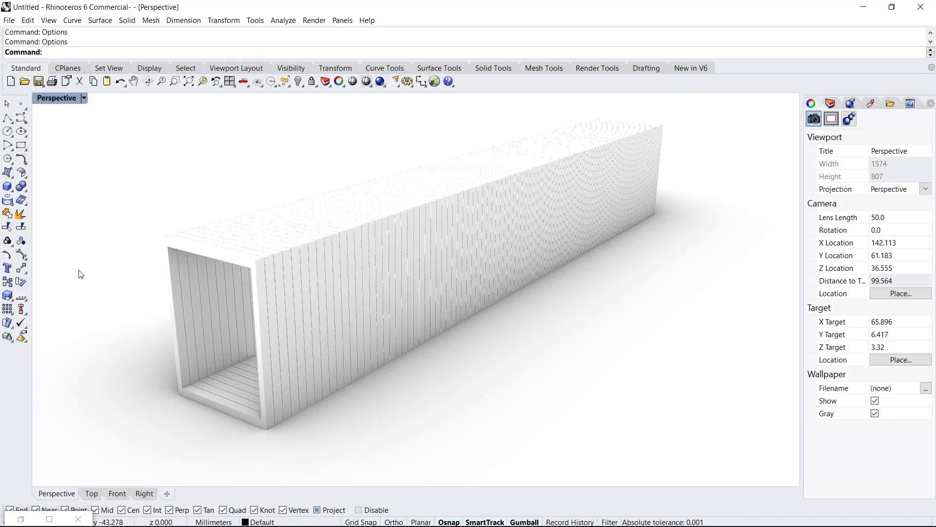
Step: Set the background of the "renderd new" display mode to a solid dark navy blue in Rhino Options
text(Options)
key(Return)
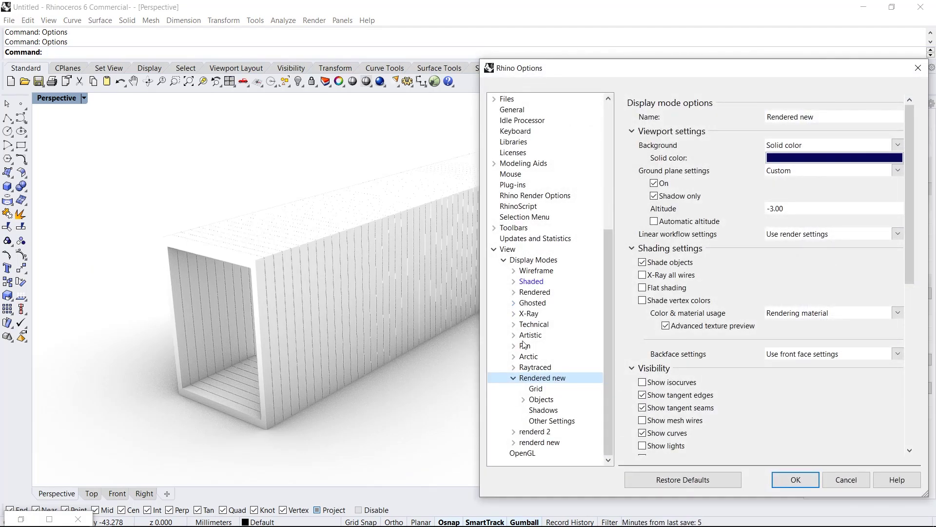
click(532, 442)
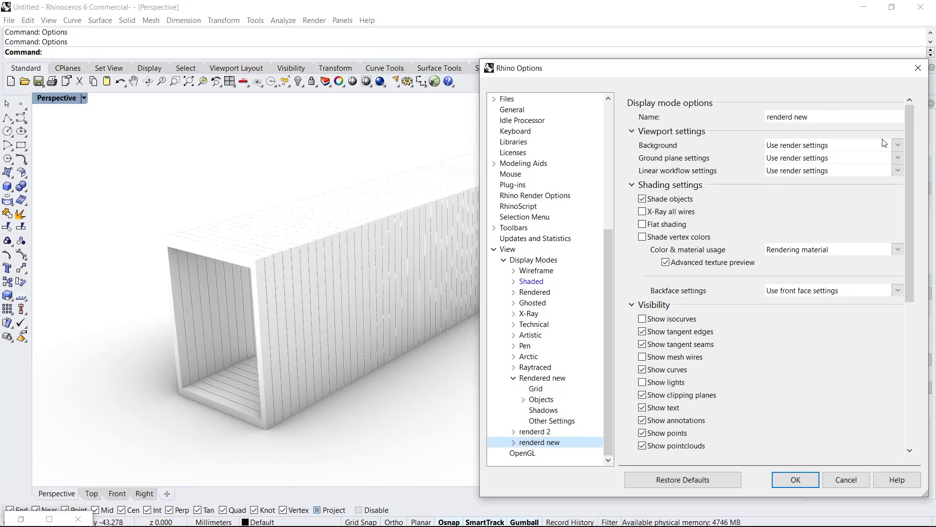
click(898, 146)
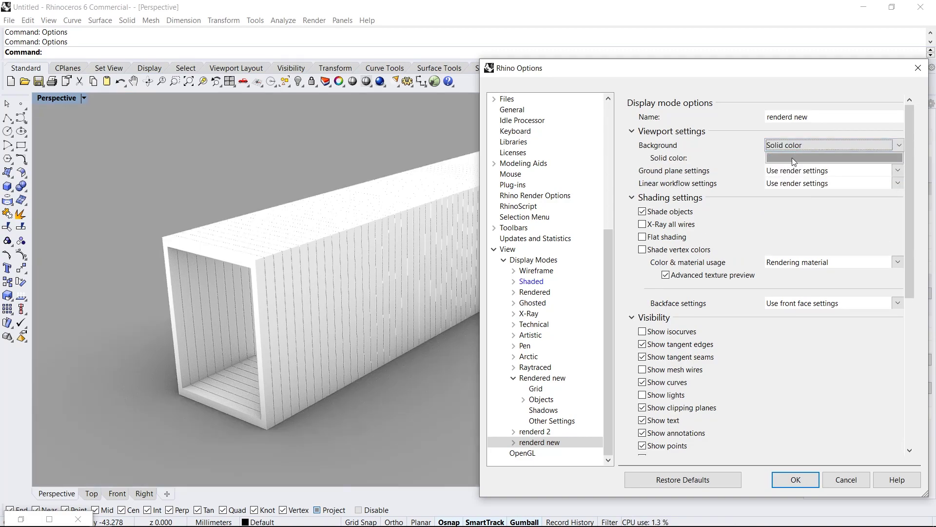
click(792, 157)
click(672, 307)
drag(687, 286, 688, 262)
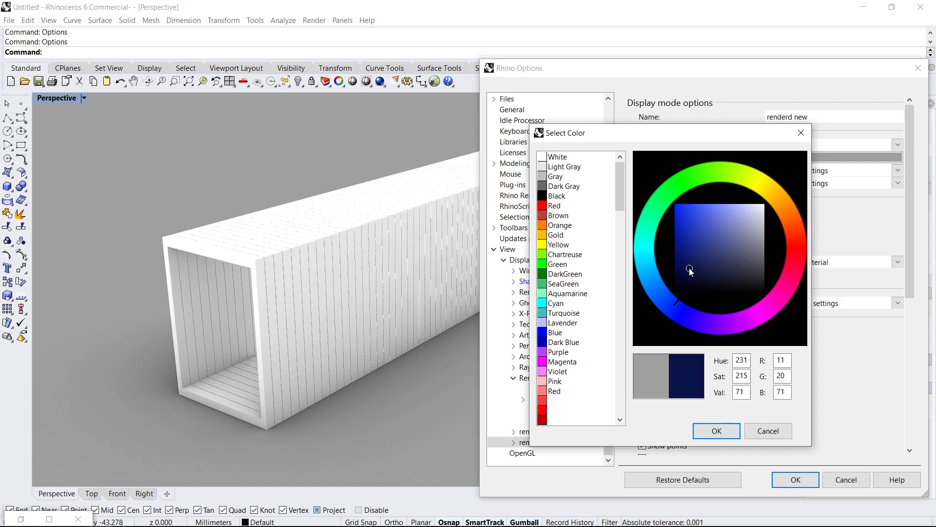
click(716, 427)
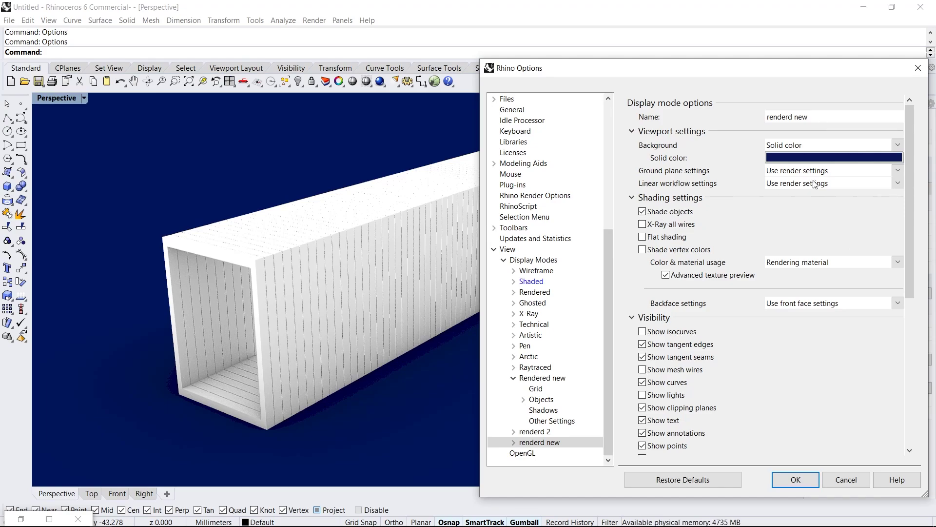
Step: Set the mode's ground plane to Custom, switch it on, disable automatic altitude and enter an altitude of -2.5
click(891, 172)
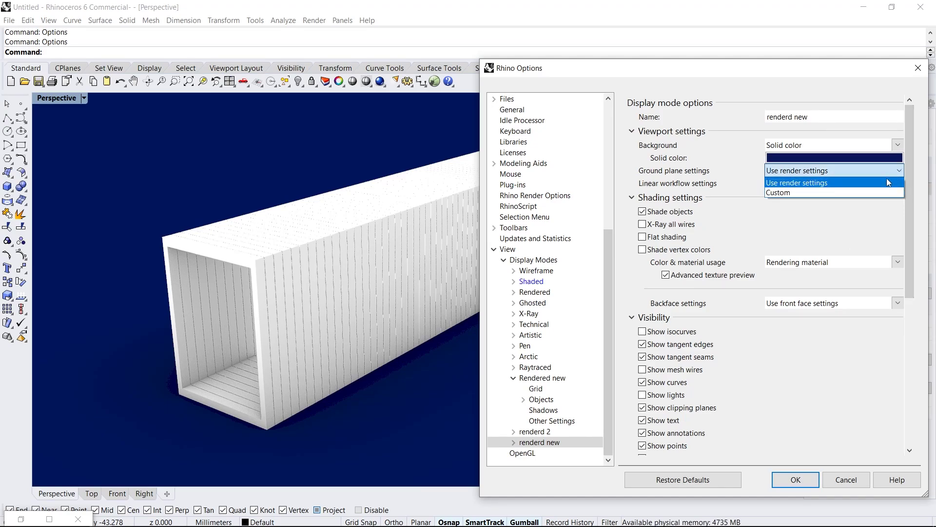
click(792, 193)
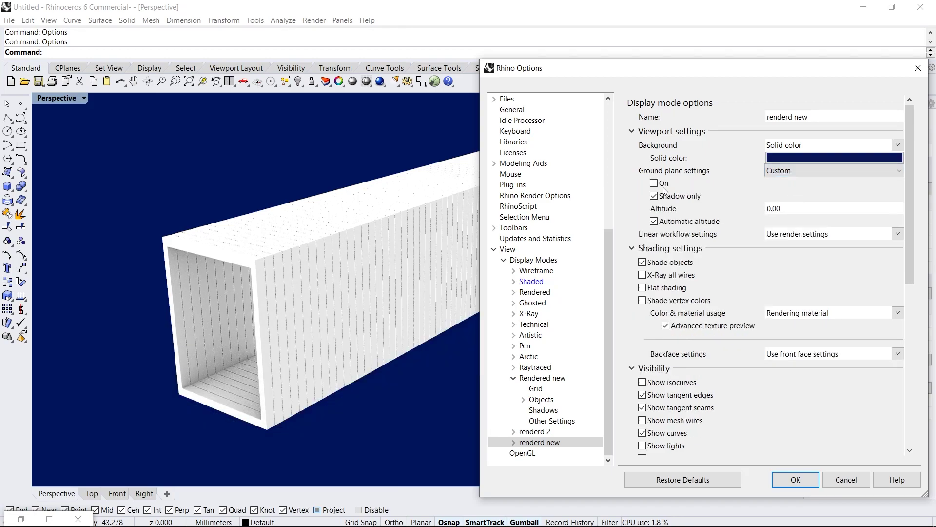
click(654, 183)
click(654, 221)
click(792, 207)
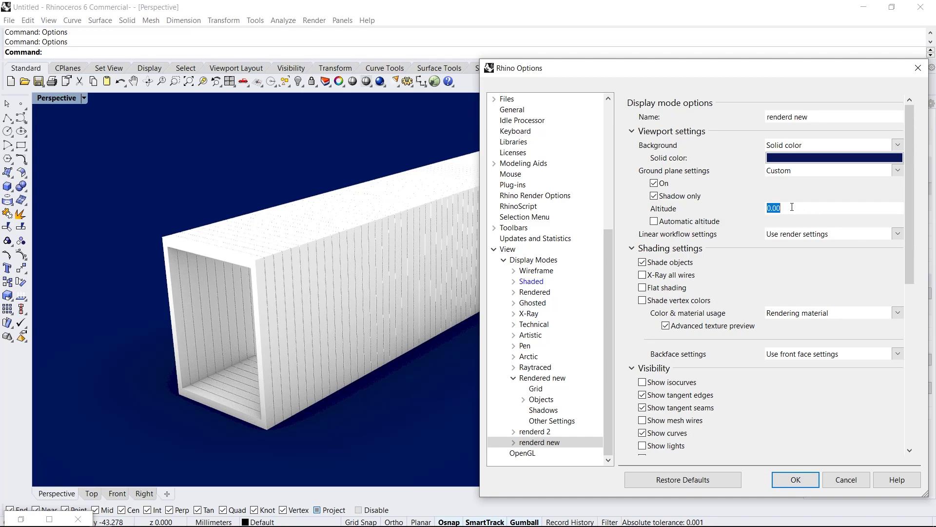
text(-)
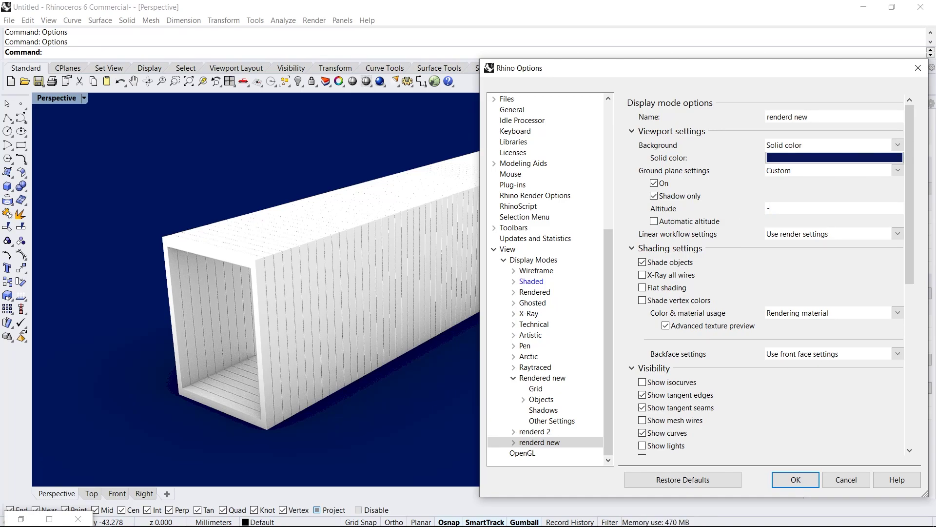
text(2.5)
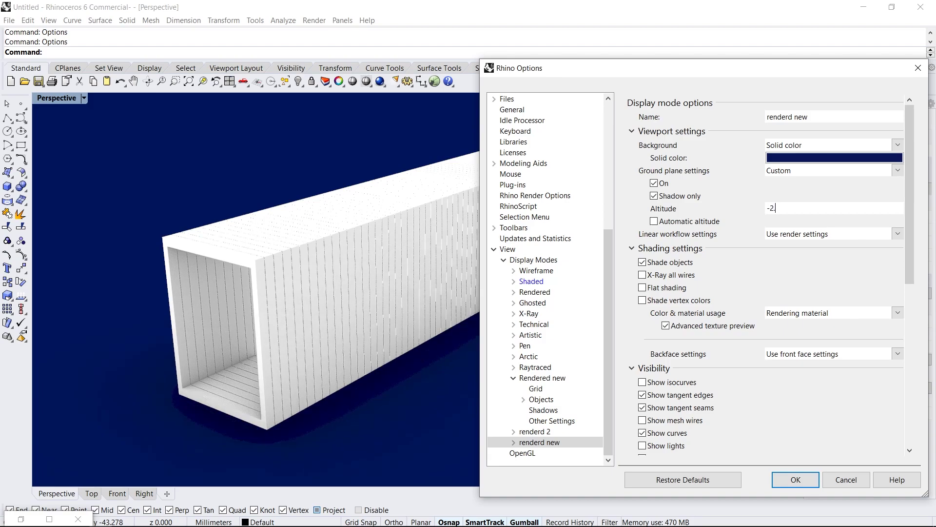